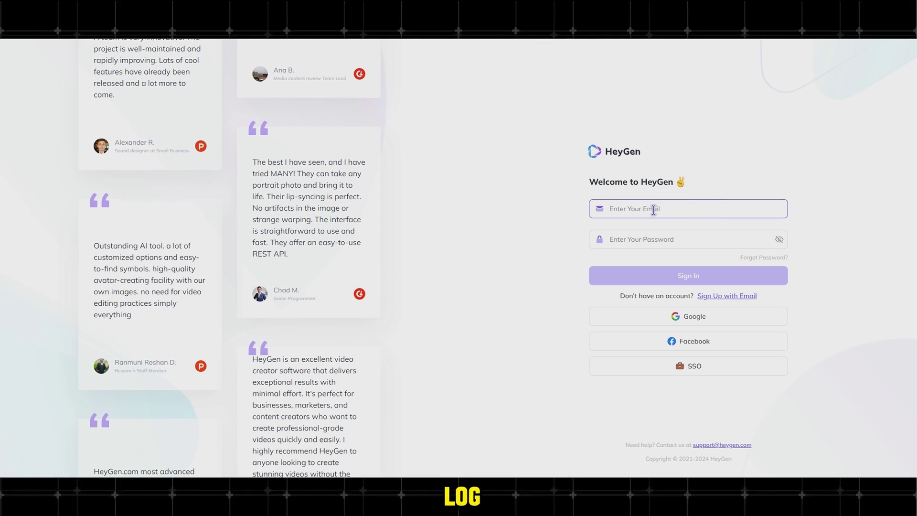
- Switch to email sign-up and begin entering the new account's email address
click(728, 296)
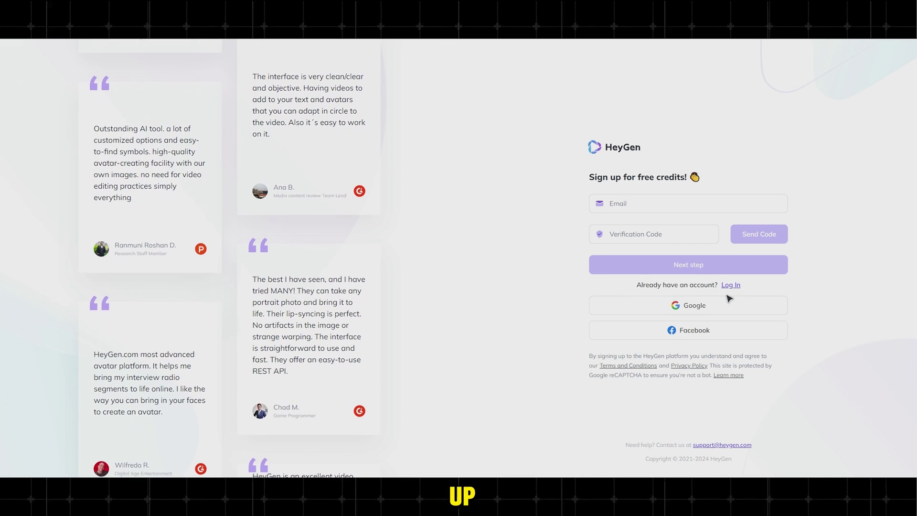
click(640, 208)
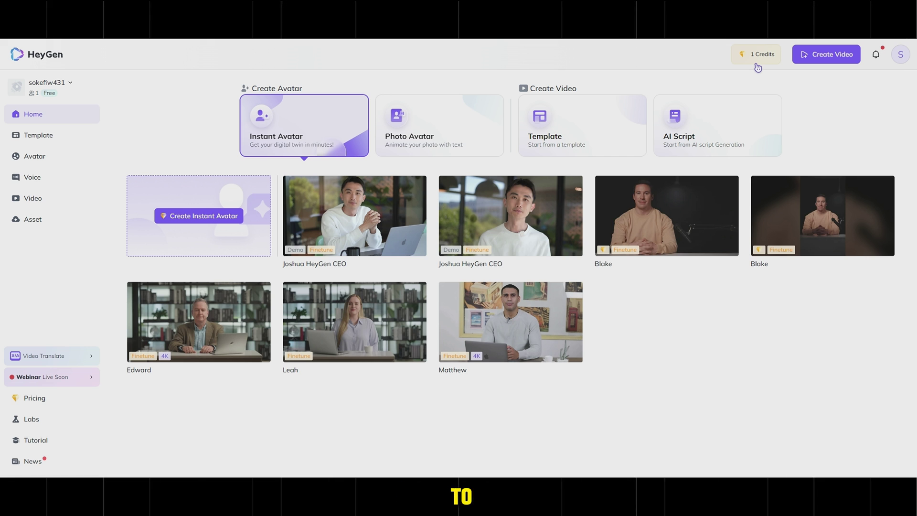
- Compare the Pay Monthly and Pay Yearly plan prices, then bring up the Create Video choices
click(753, 62)
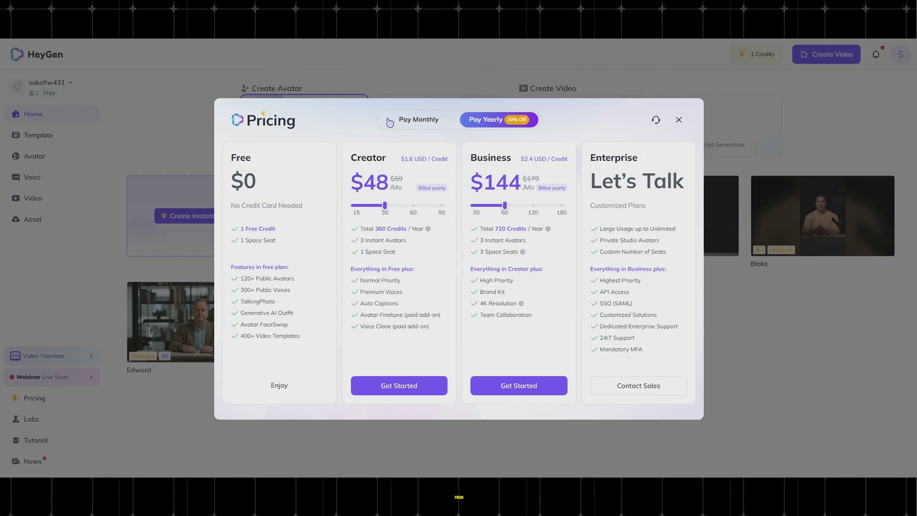
click(450, 121)
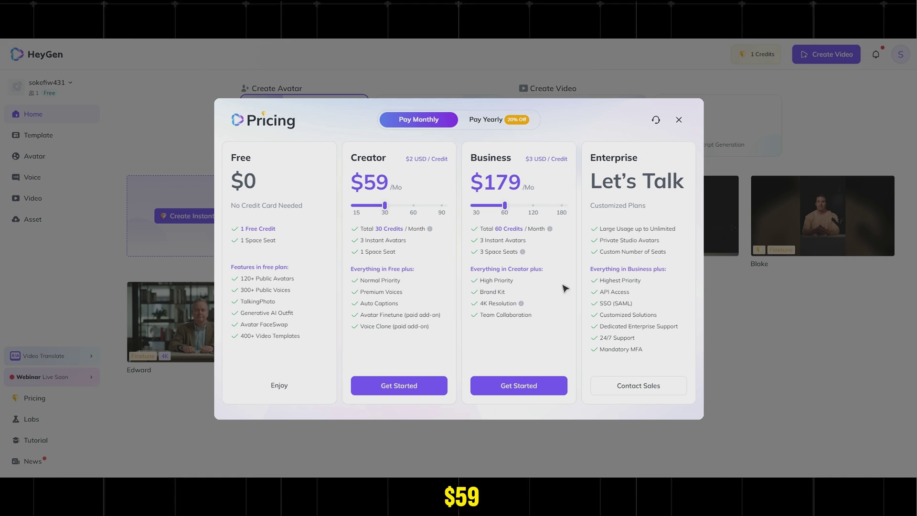
click(484, 125)
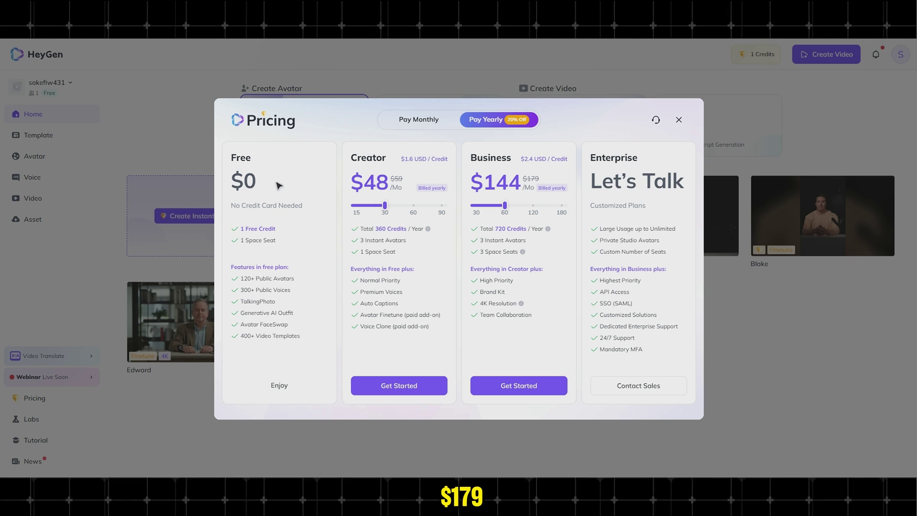
click(678, 126)
click(833, 56)
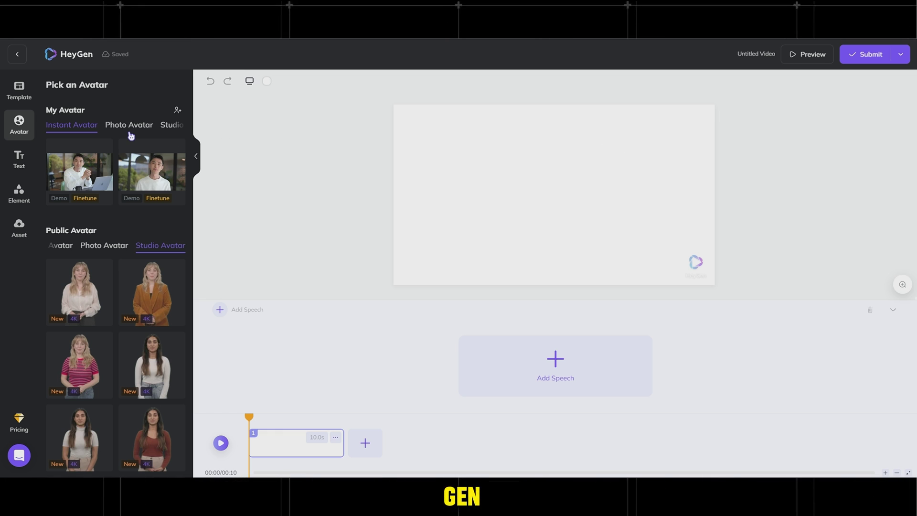
- Scroll the Public Avatar list and place Selina in Tank Top on the landscape canvas
scroll(109, 274, down, 2)
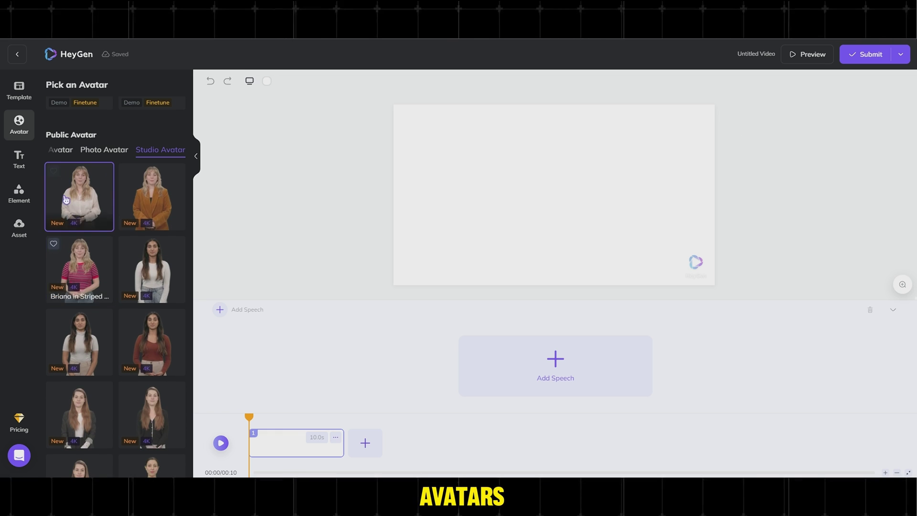
scroll(92, 360, down, 5)
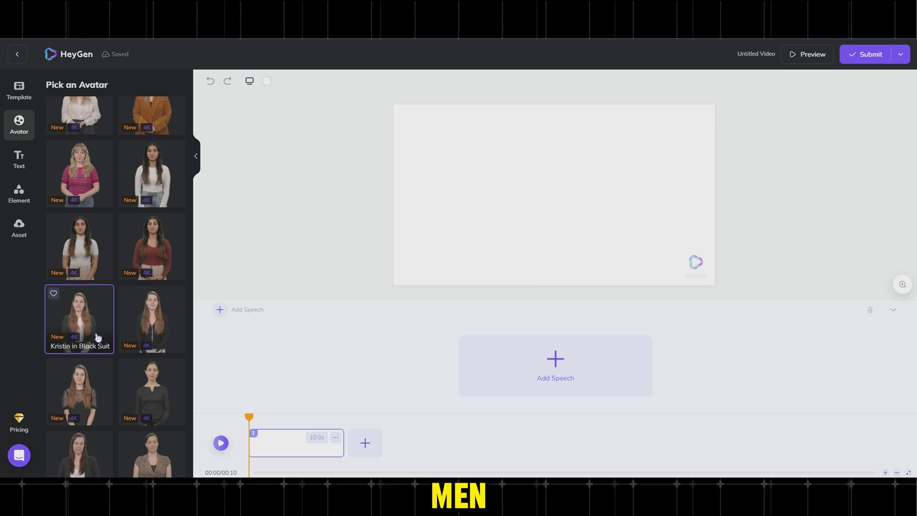
scroll(85, 378, down, 10)
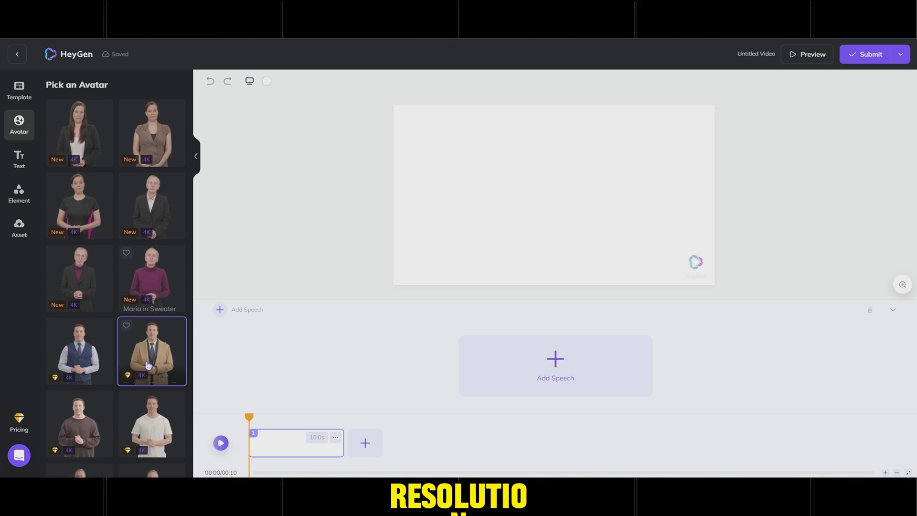
scroll(142, 349, down, 10)
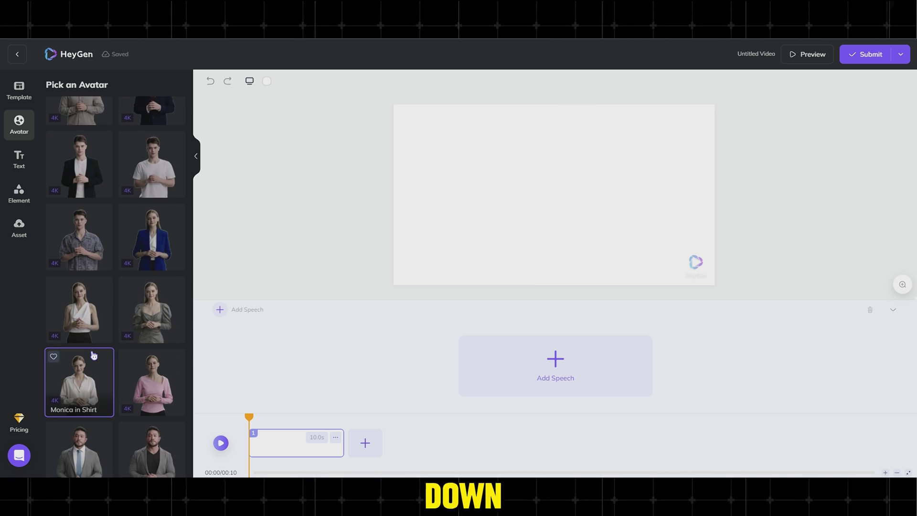
scroll(98, 341, down, 10)
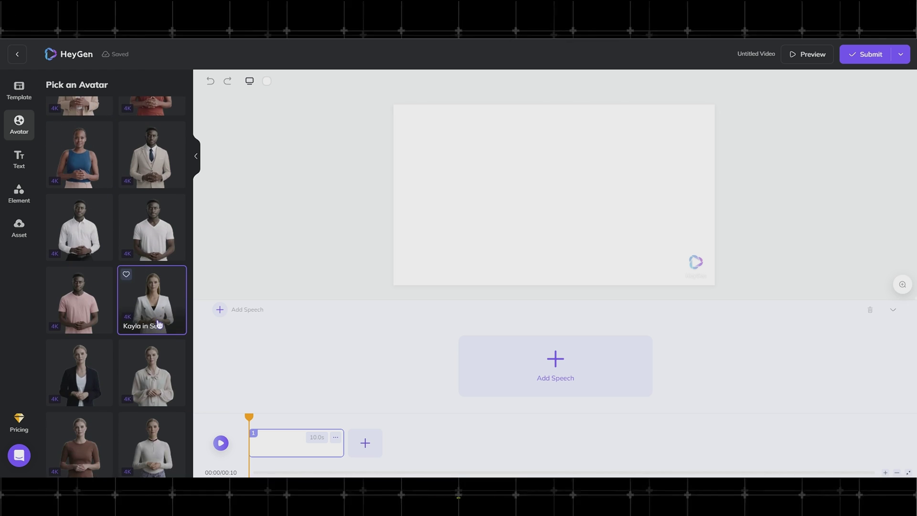
scroll(156, 334, down, 10)
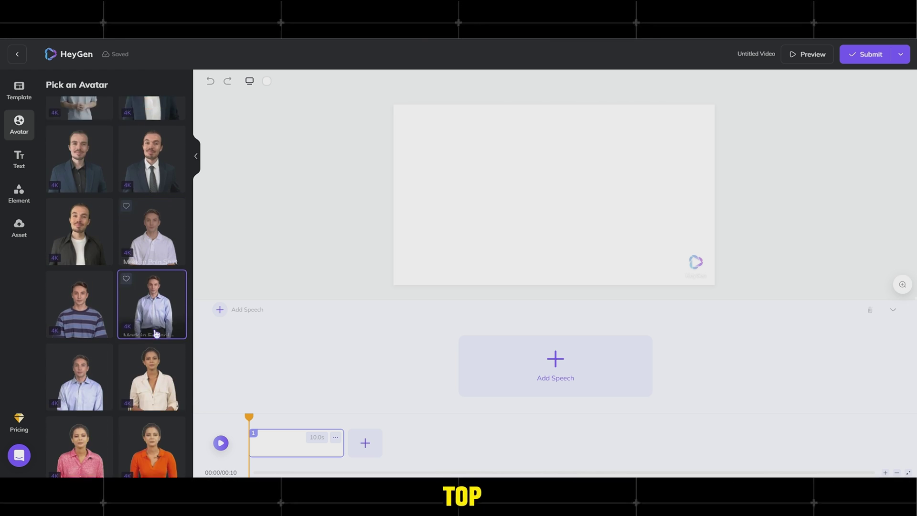
scroll(154, 333, down, 1)
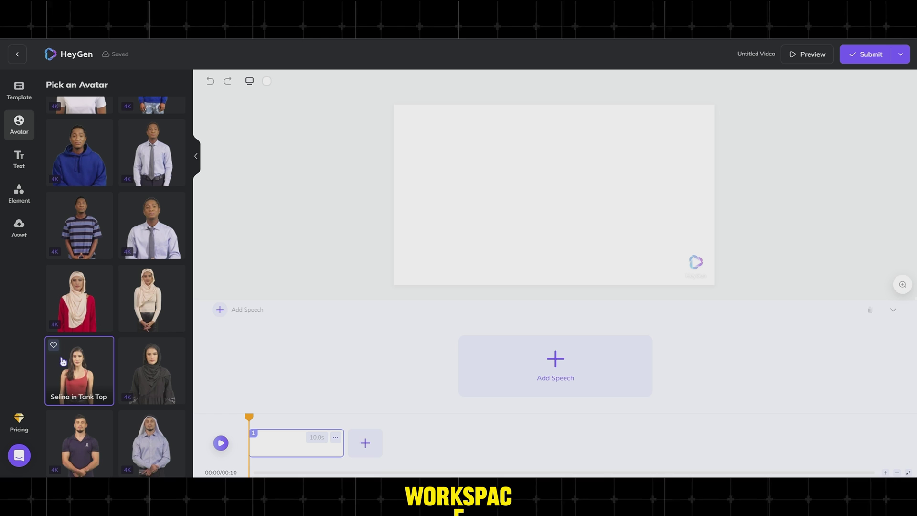
click(83, 342)
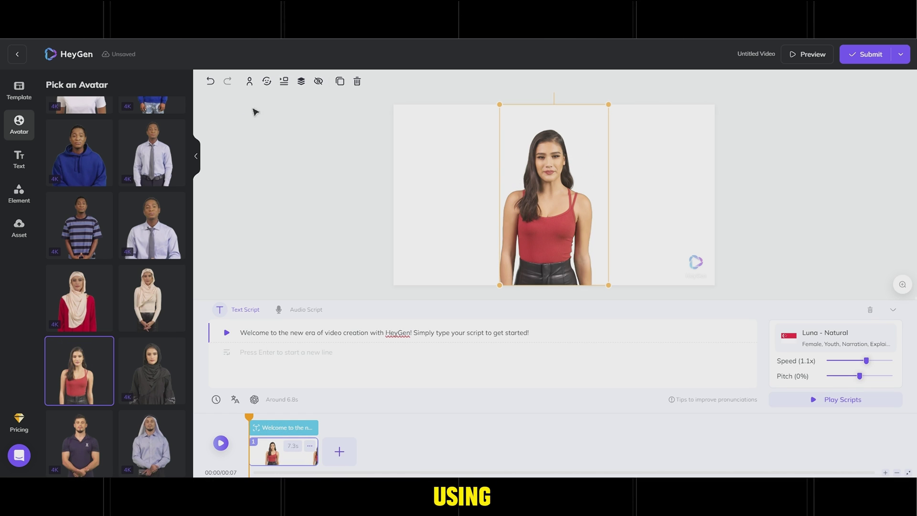
click(249, 82)
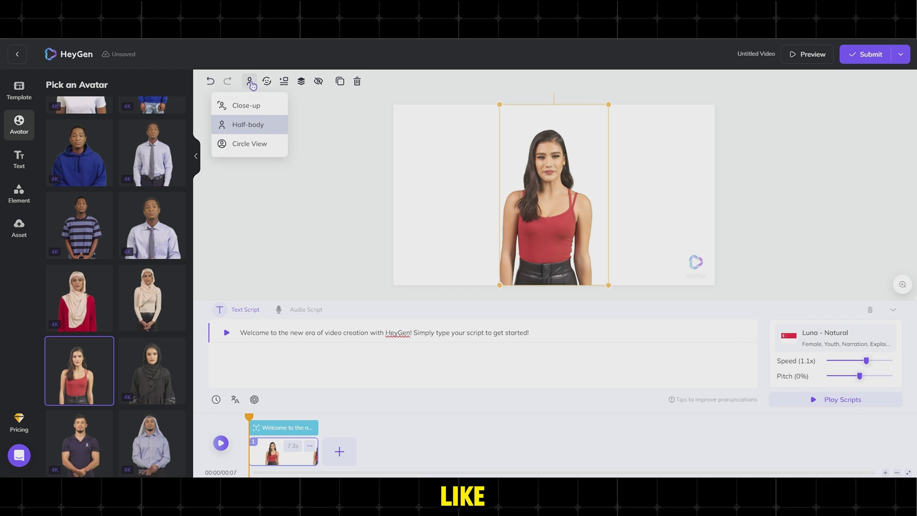
click(263, 108)
click(242, 125)
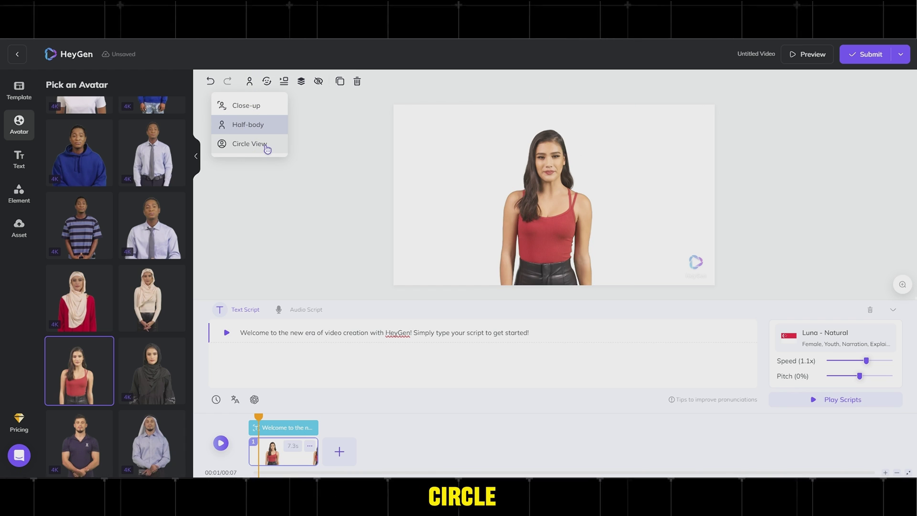
click(253, 145)
click(243, 104)
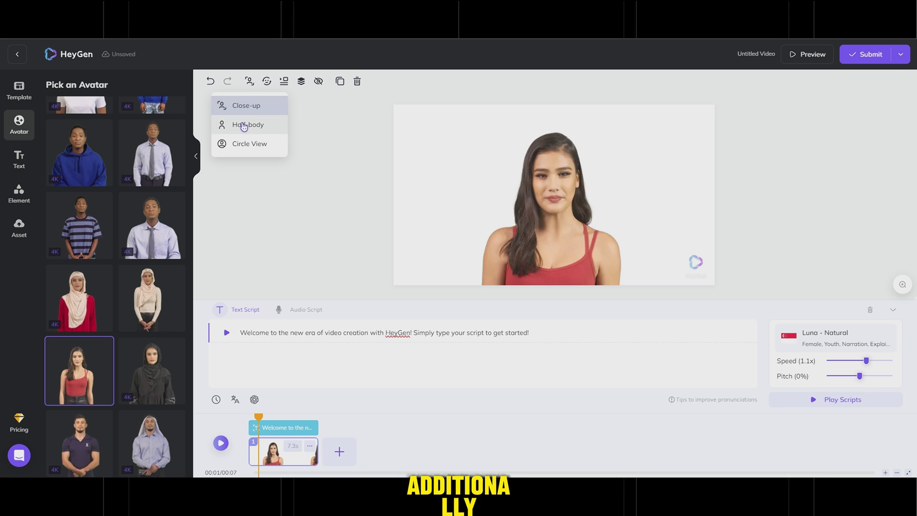
click(251, 124)
click(267, 83)
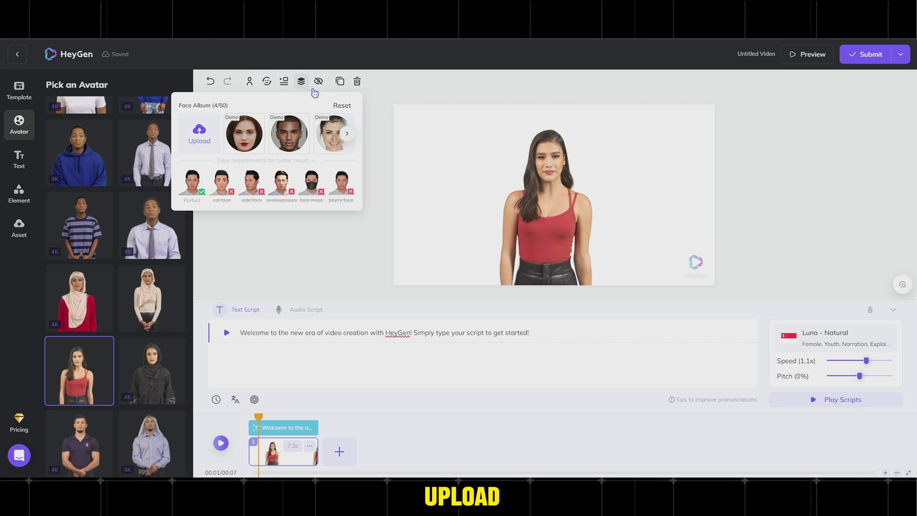
click(378, 213)
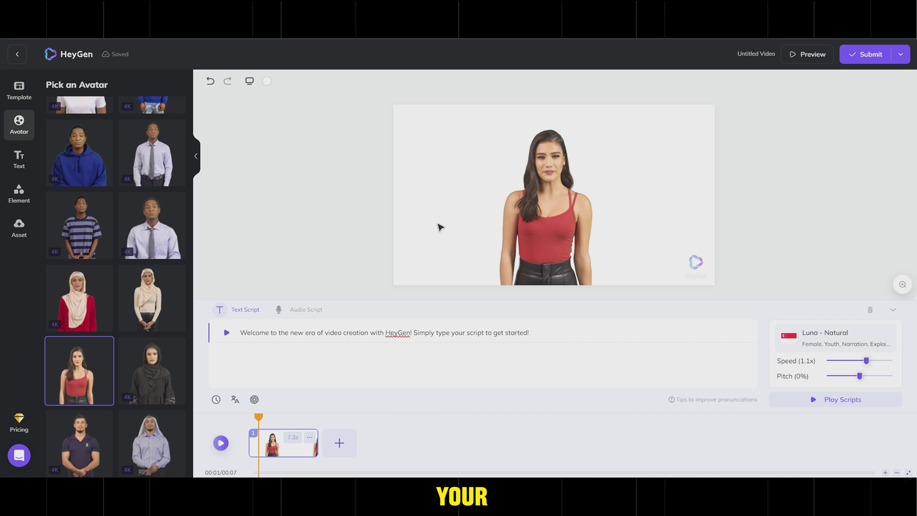
- Replace the default script with the copied FastTrack AI script and choose the Marieke - Natural voice
triple_click(328, 331)
right_click(327, 332)
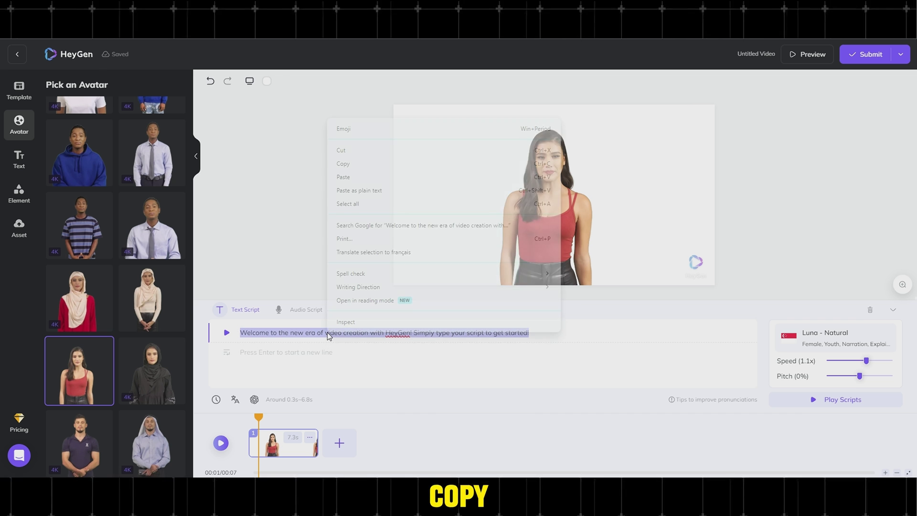
click(350, 178)
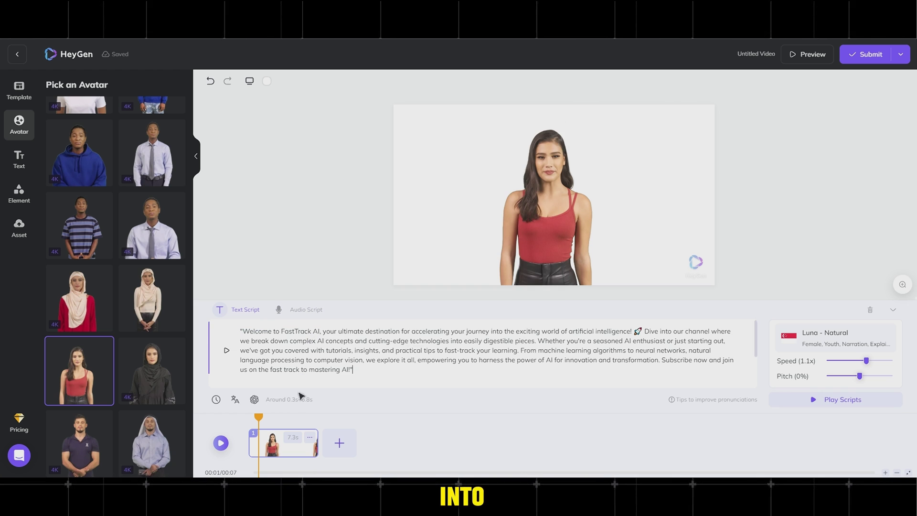
click(849, 348)
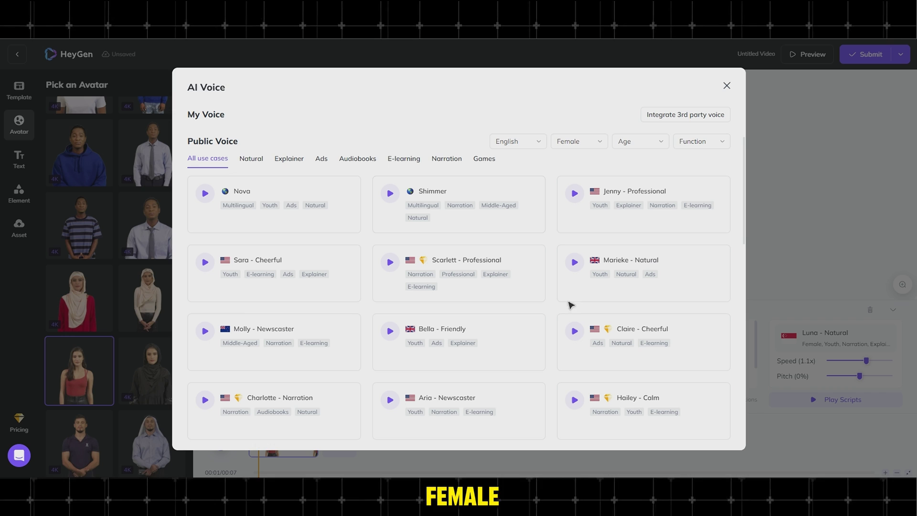
click(640, 285)
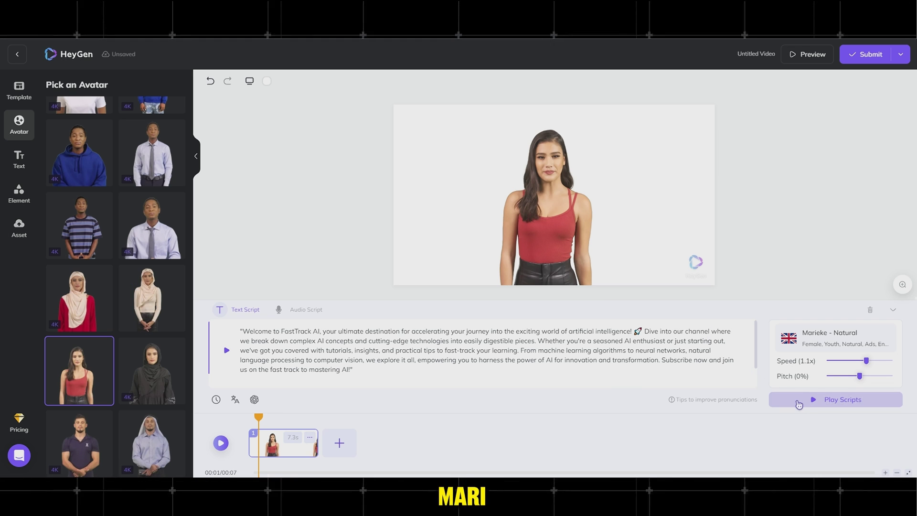
- Preview the script read aloud, stop playback, and submit the video for rendering
click(822, 404)
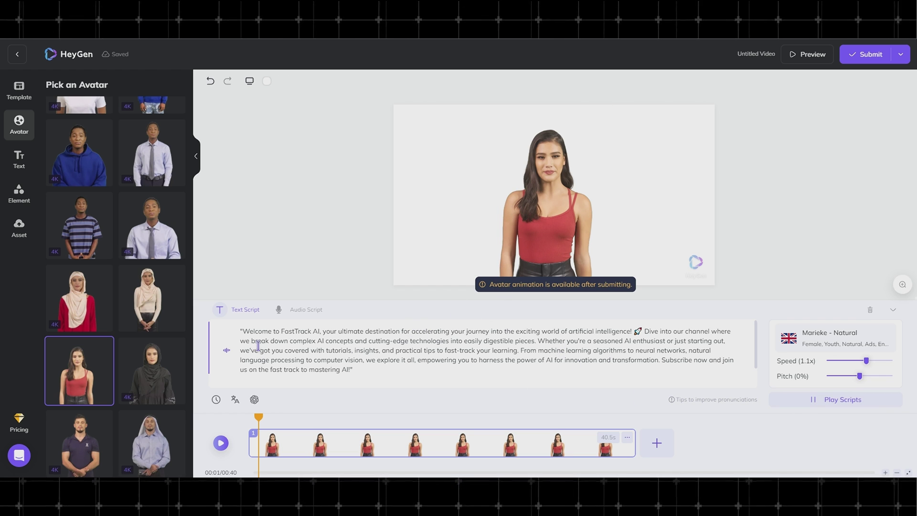
click(825, 403)
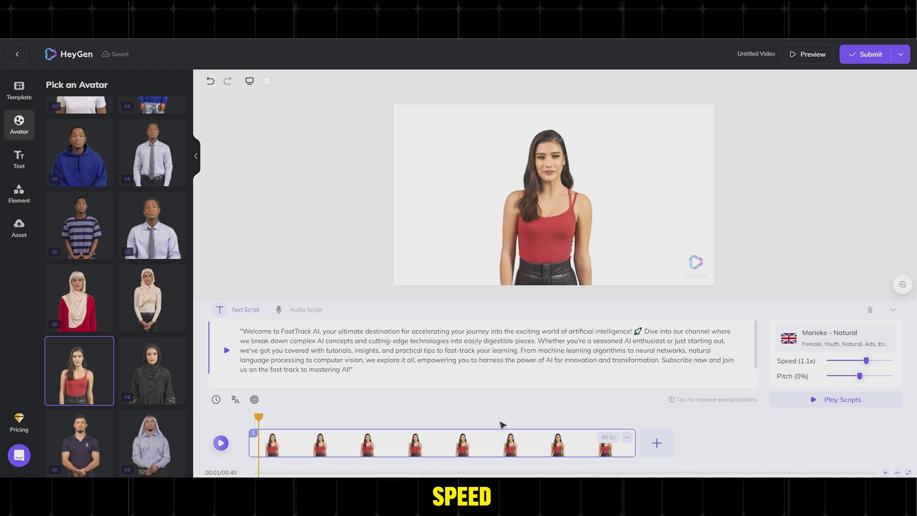
click(879, 57)
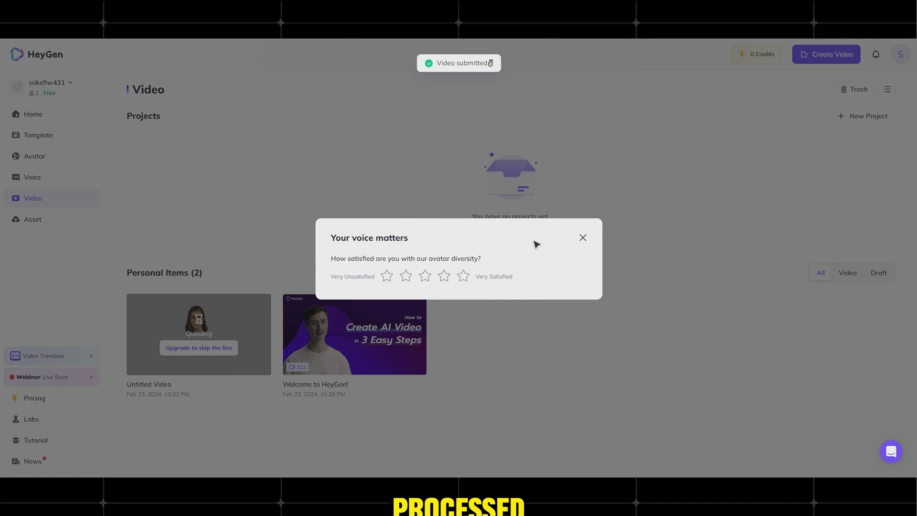
- Dismiss the survey, briefly play the rendered Untitled Video, and download the 1080P original
click(582, 238)
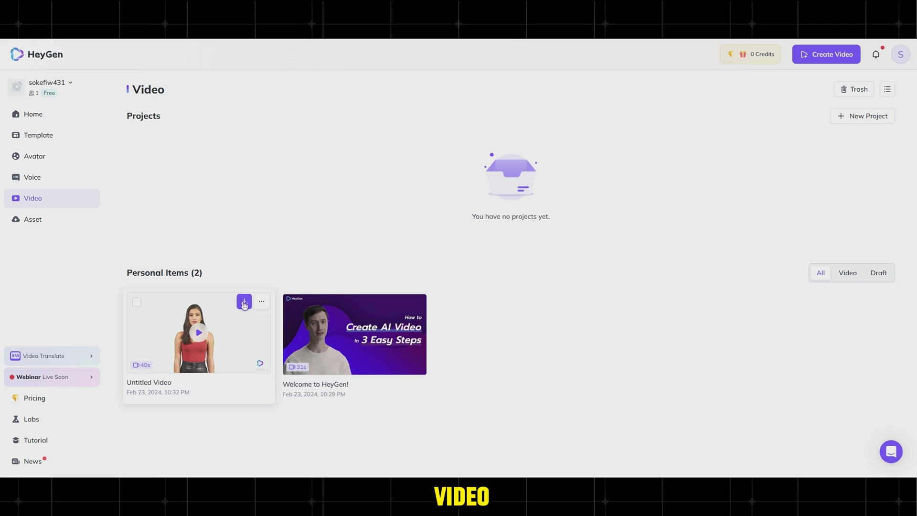
click(199, 331)
click(240, 314)
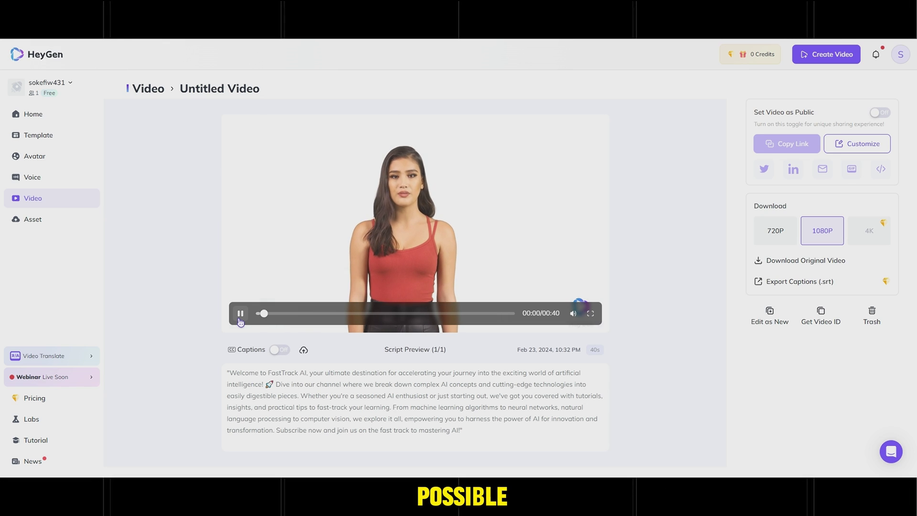
click(241, 319)
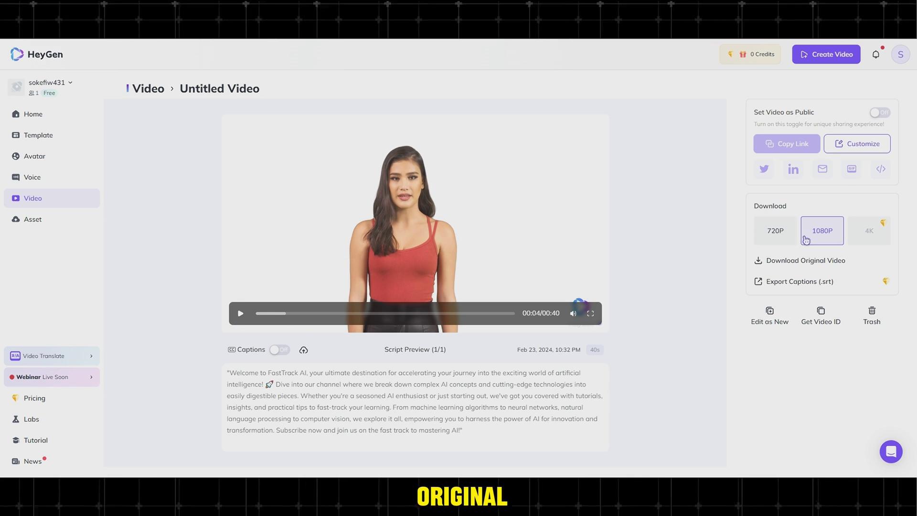
click(830, 261)
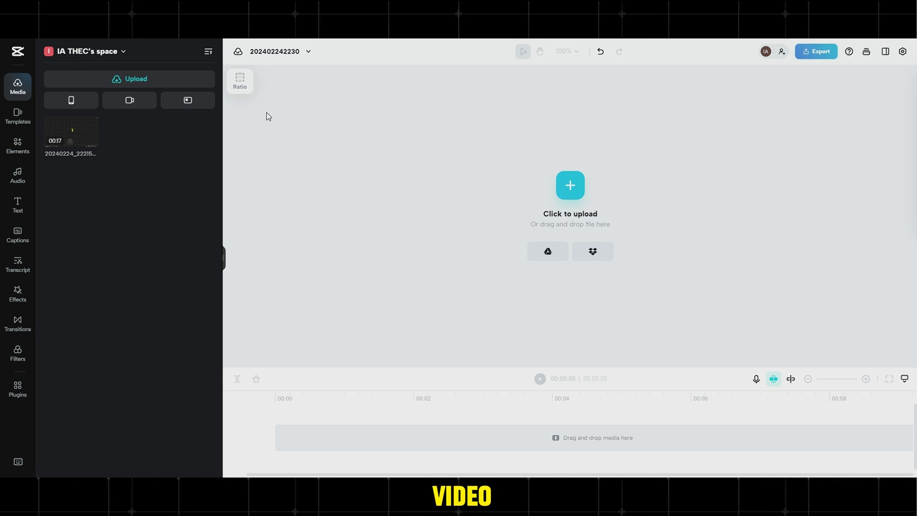
- Set the canvas ratio to 16:9, browse and resize the Templates panel, then show AI Characters
click(246, 89)
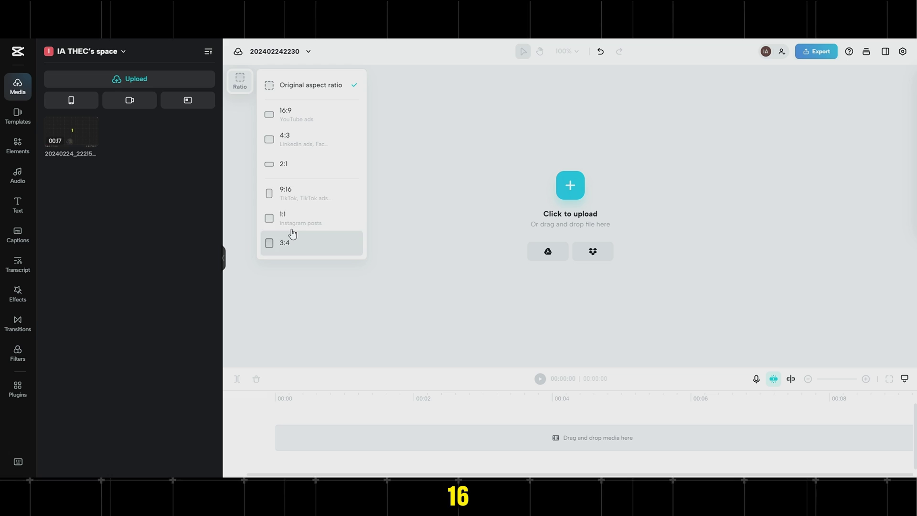
click(290, 116)
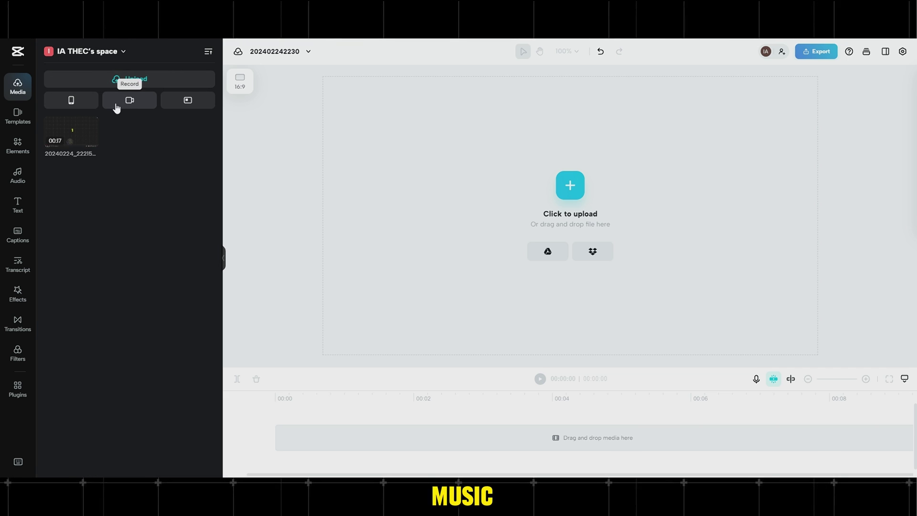
click(19, 117)
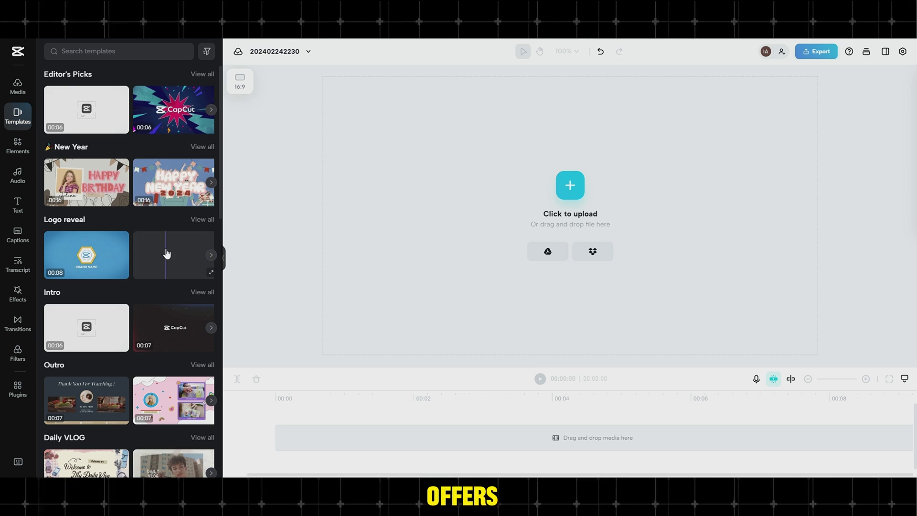
click(219, 252)
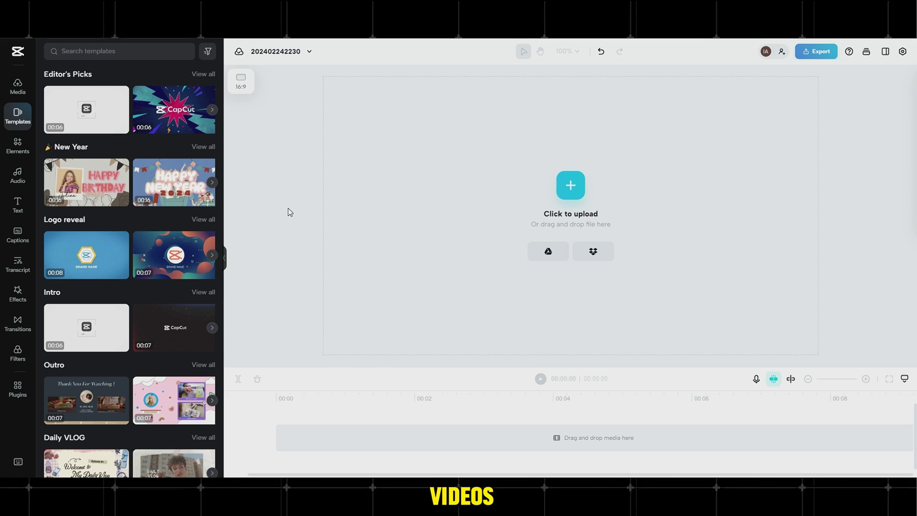
drag(347, 206, 222, 204)
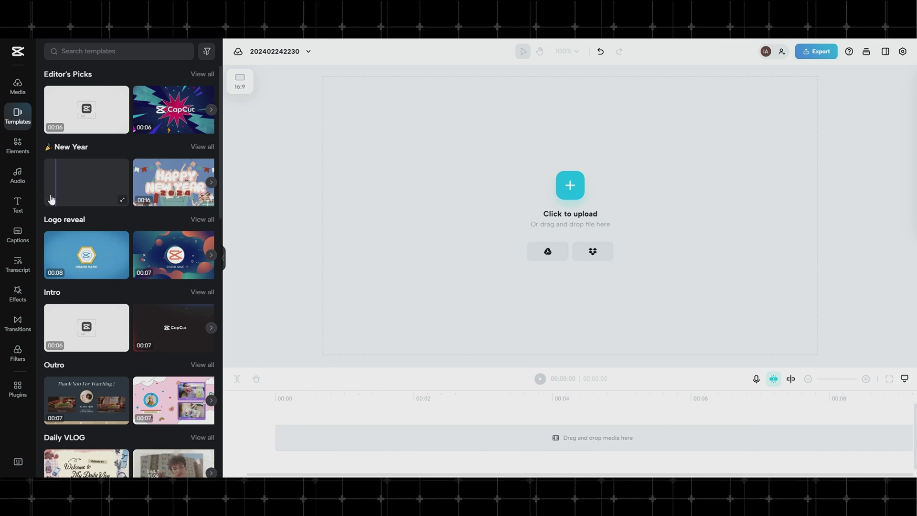
click(22, 147)
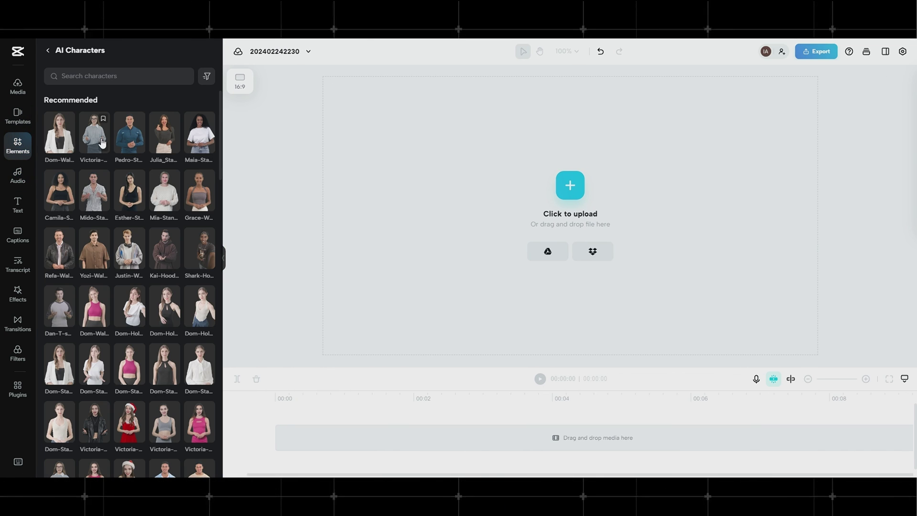
- Preview the Mido_Standing_4 and Esther_Standing_3 characters, then switch to the Audio music library
scroll(148, 169, down, 10)
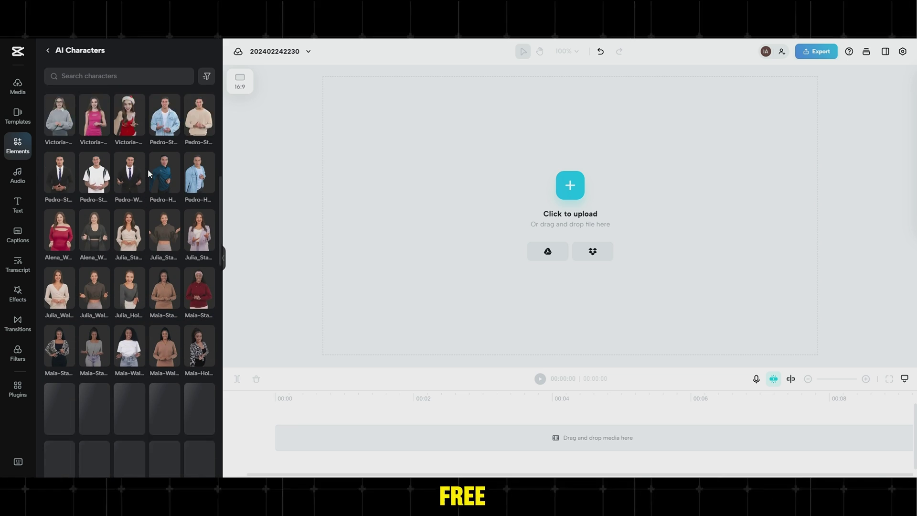
scroll(148, 169, down, 2)
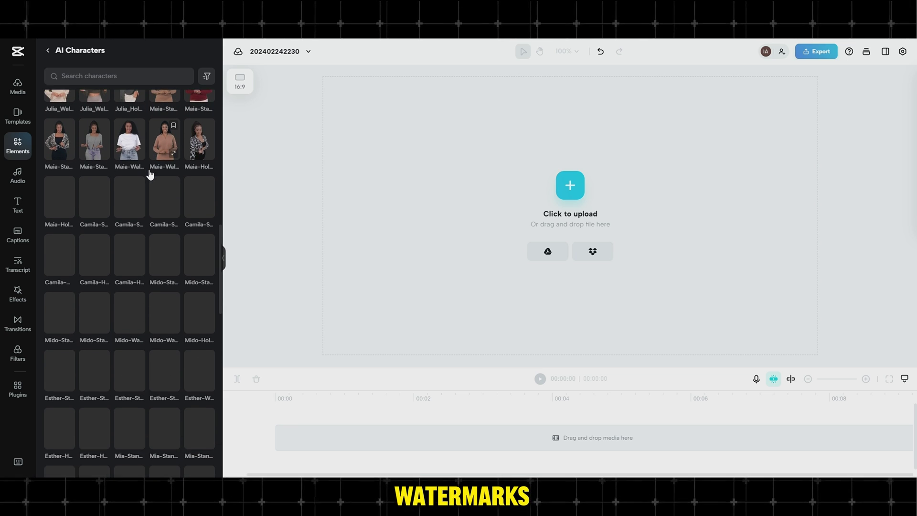
scroll(151, 180, down, 2)
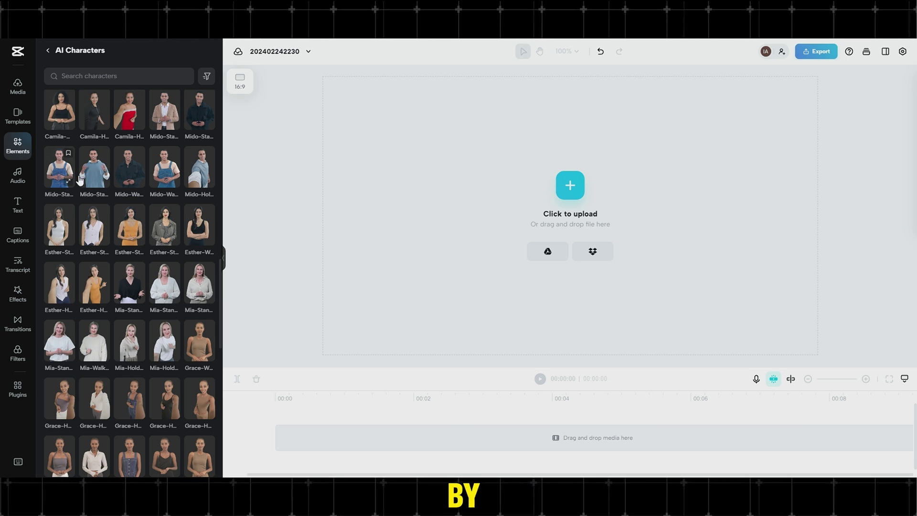
click(70, 184)
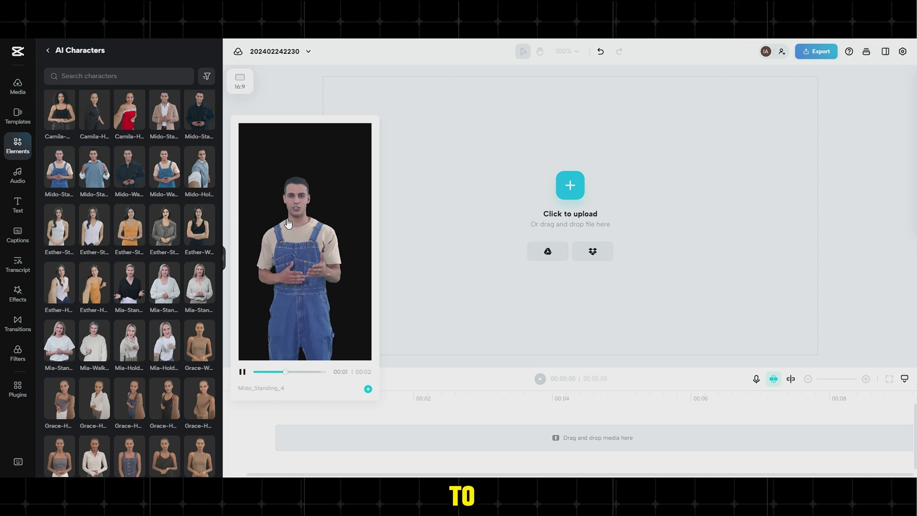
click(108, 241)
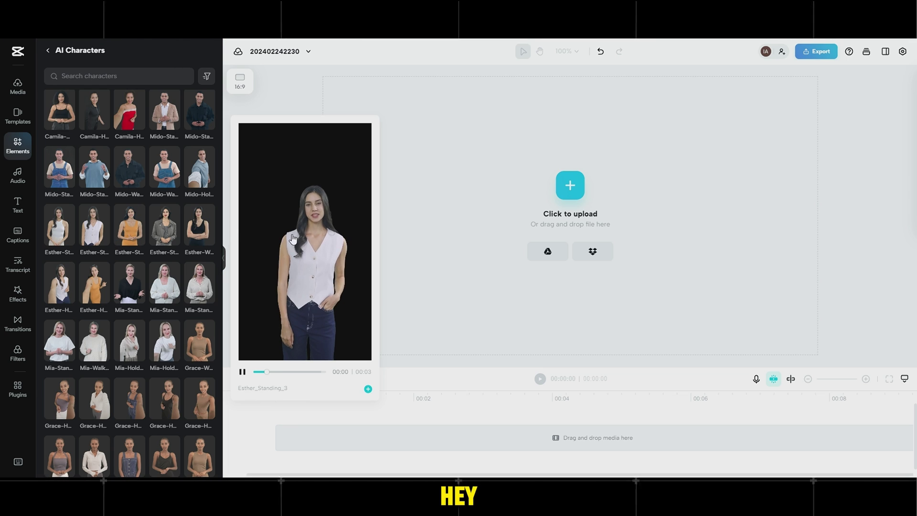
click(19, 177)
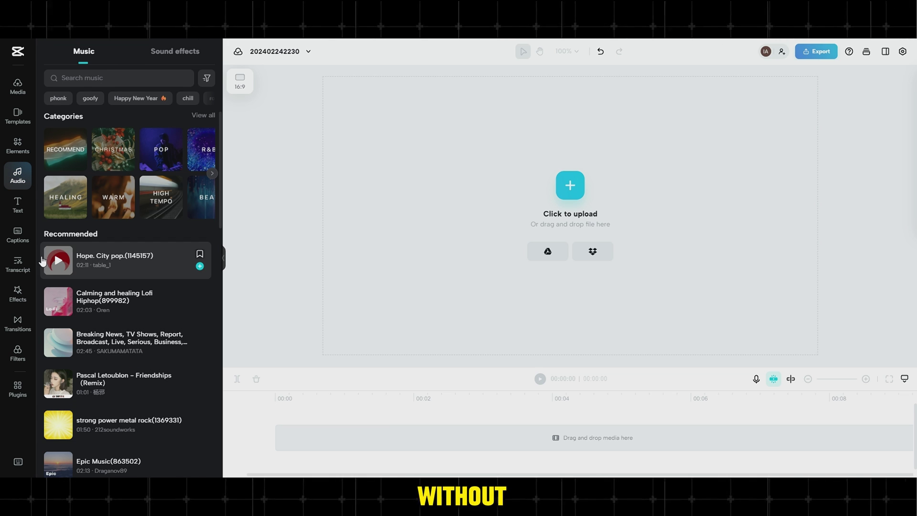
- Browse the Text, Captions, Transcript, Effects and Transitions libraries, ending on Filters
click(19, 206)
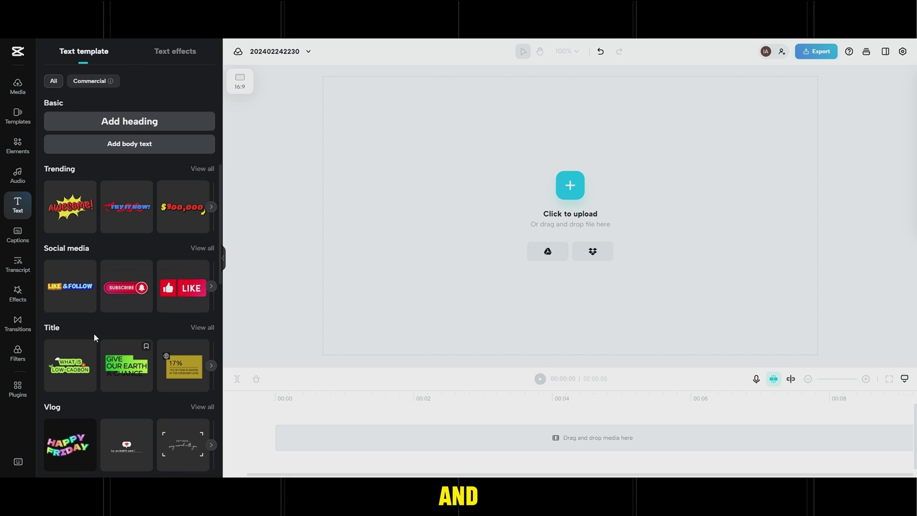
click(18, 234)
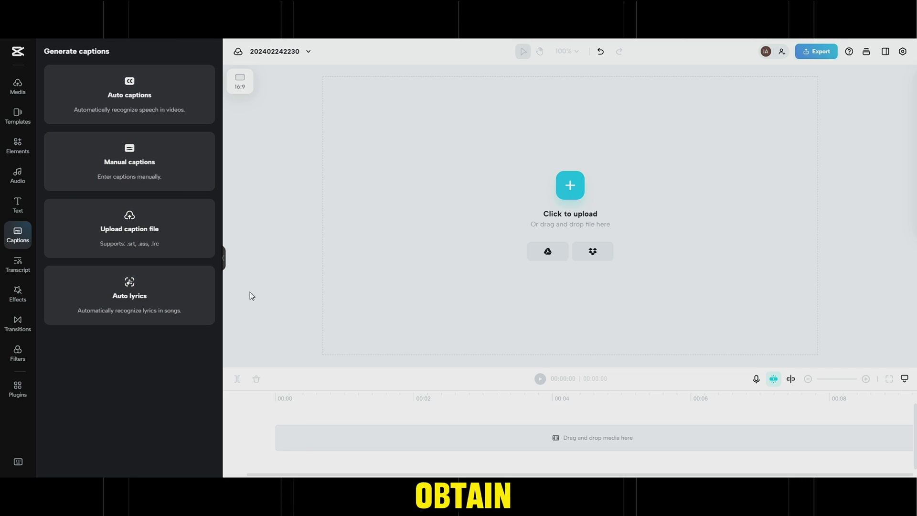
click(18, 263)
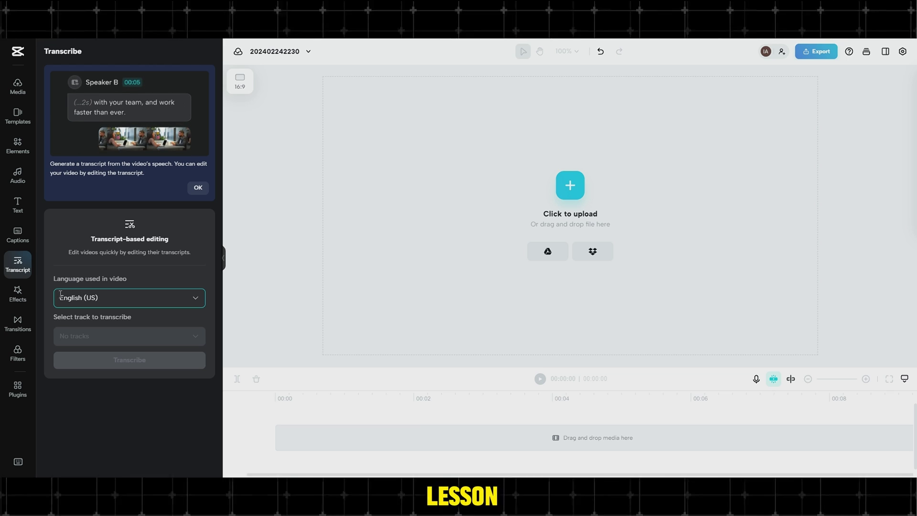
click(20, 300)
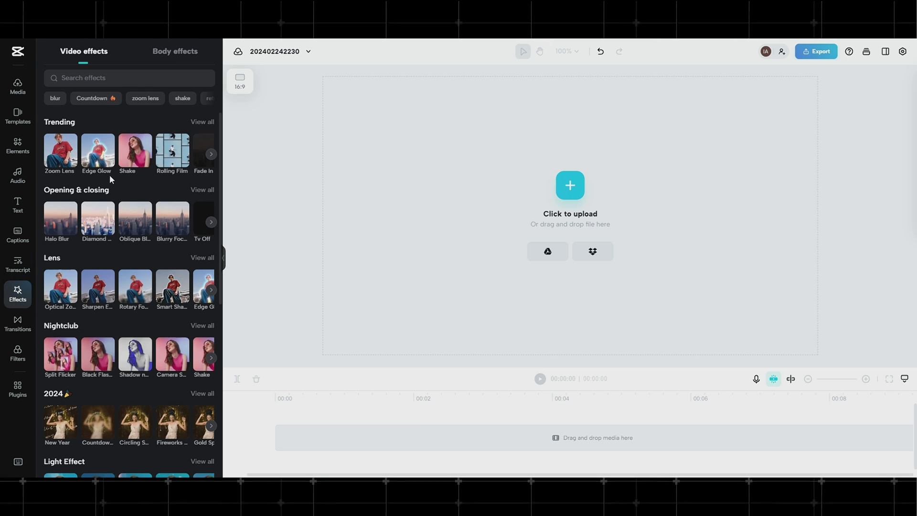
click(24, 325)
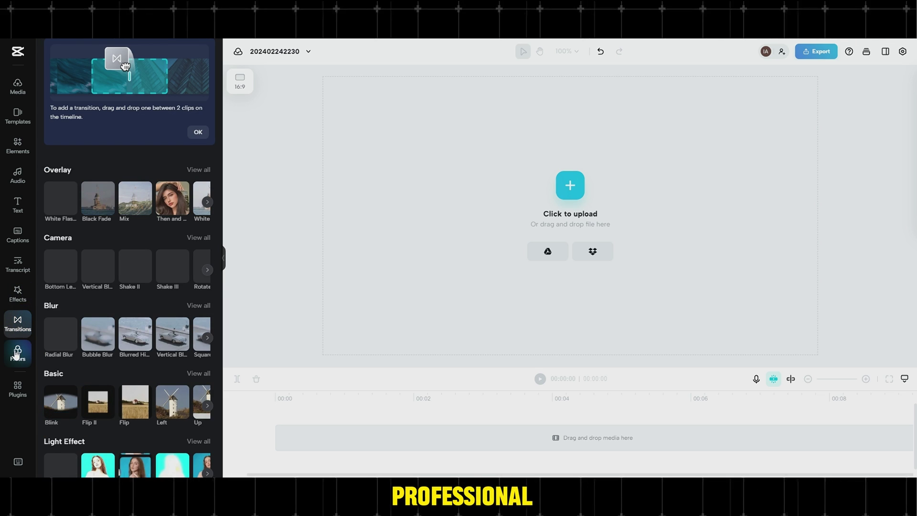
click(17, 352)
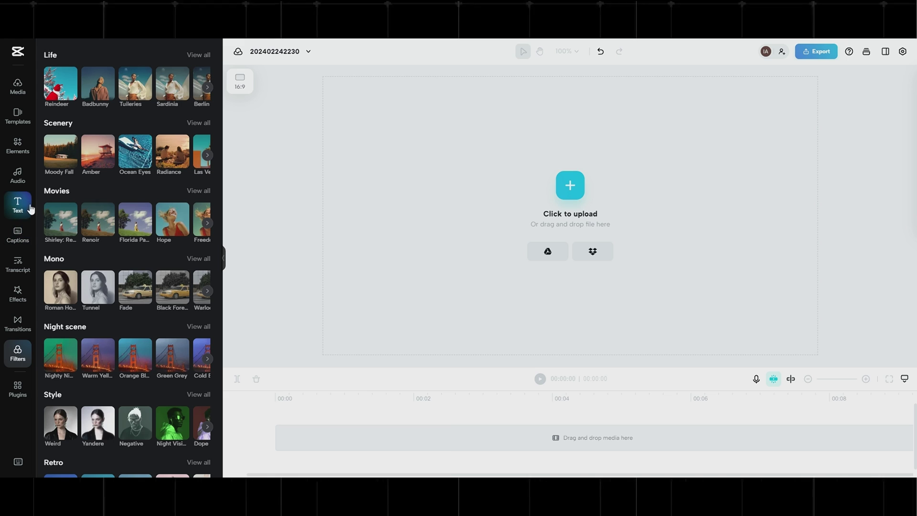
- Add an Esther_Walking_1 character clip to the timeline, play a preview, and select it for settings
click(17, 150)
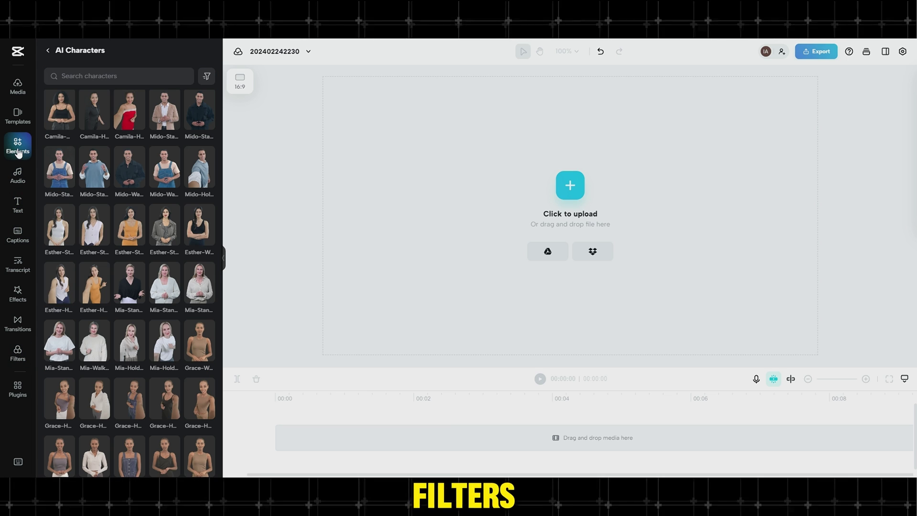
click(195, 221)
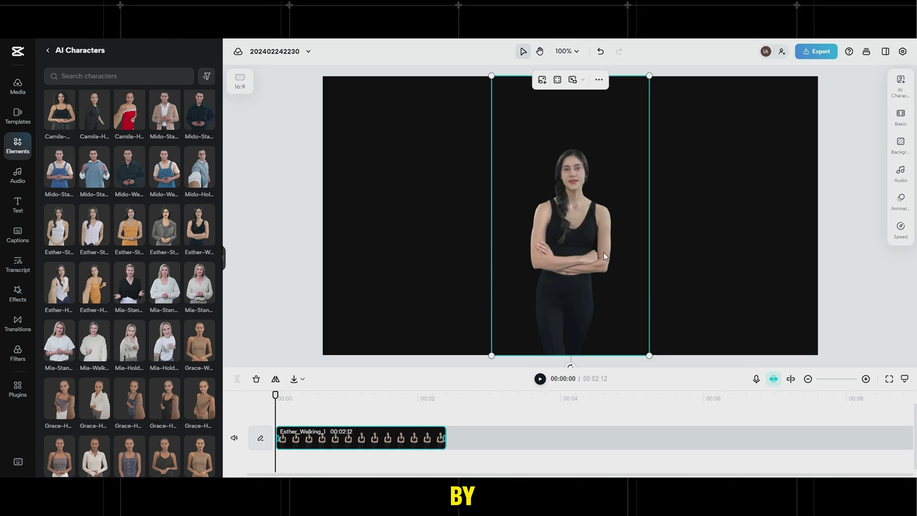
click(538, 381)
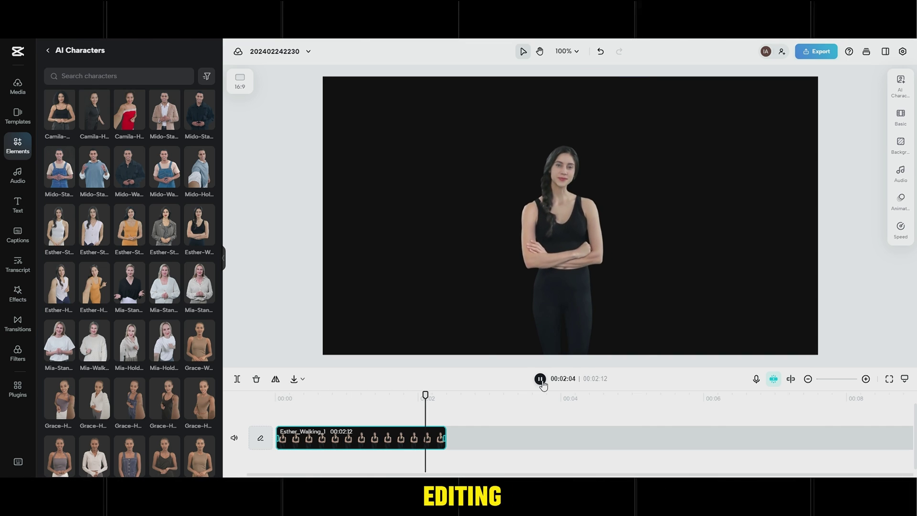
click(591, 138)
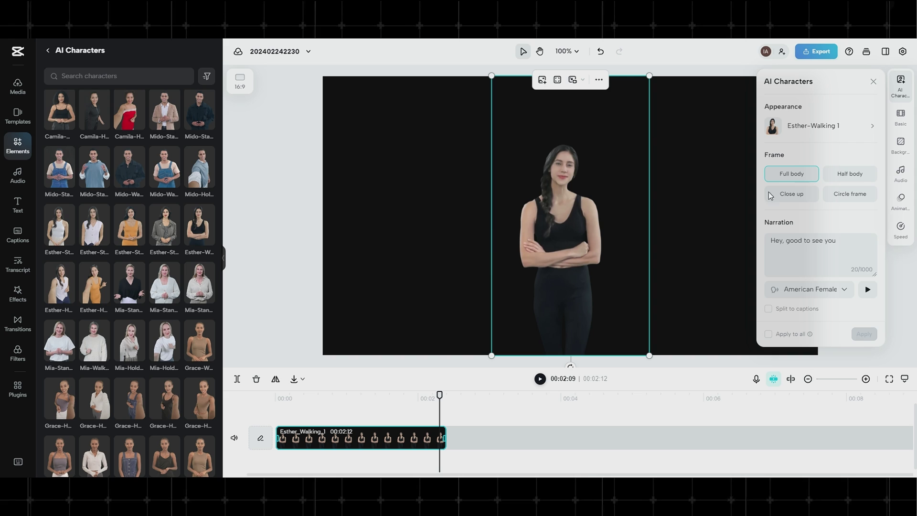
- Browse appearances without changing, try Half body, Close up and Circle frame, then keep Full body
click(856, 129)
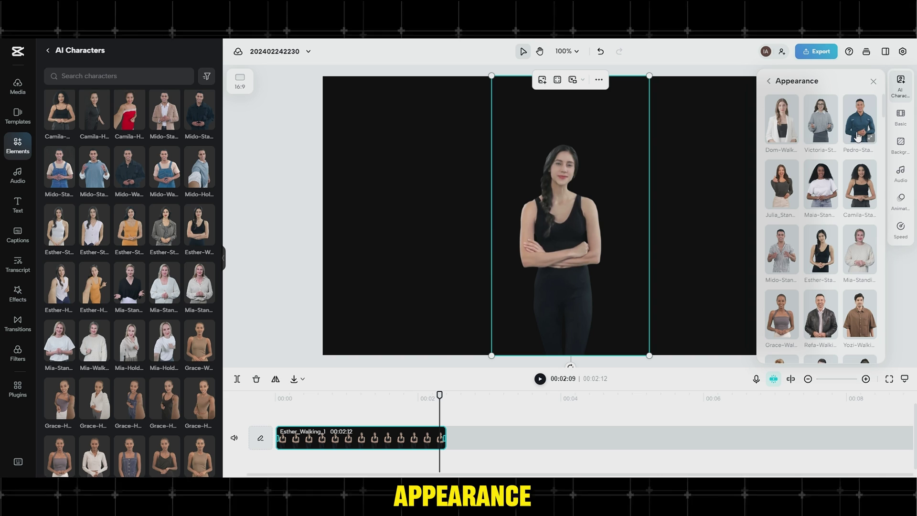
click(872, 83)
click(600, 196)
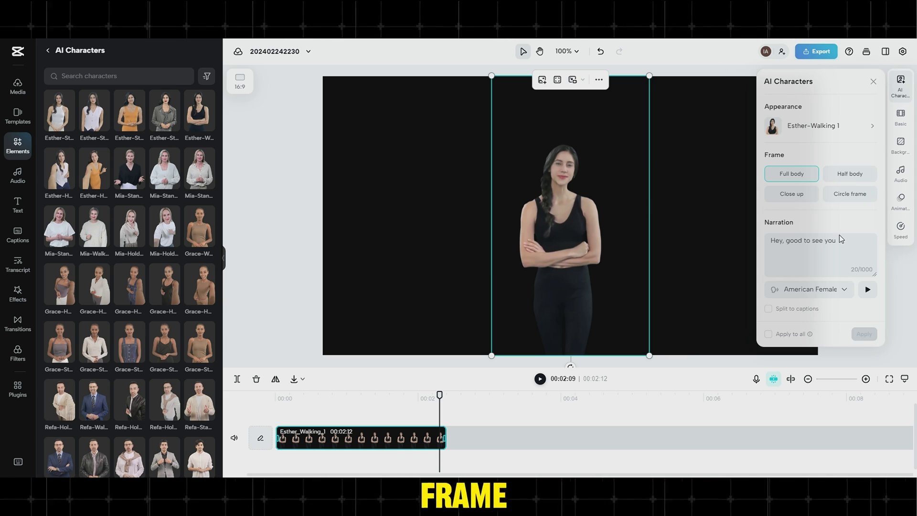
click(849, 175)
click(806, 195)
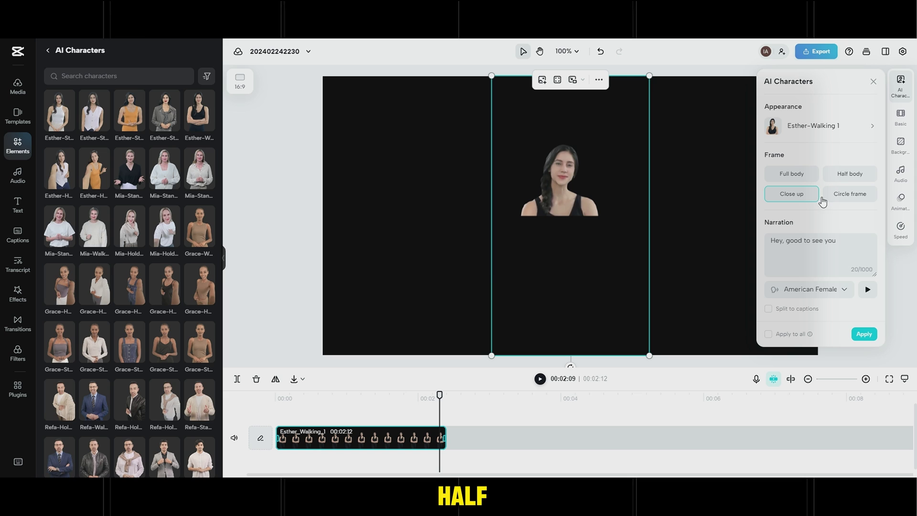
click(845, 193)
click(793, 178)
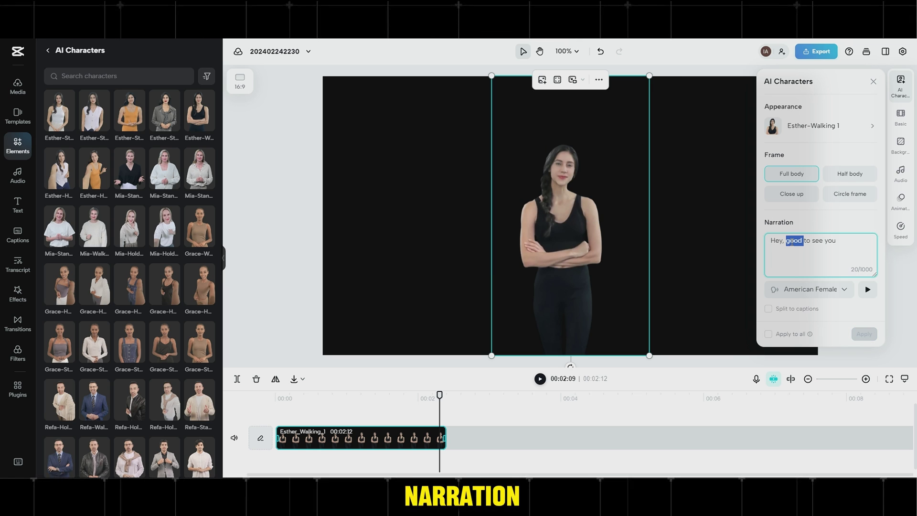
- Replace the avatar's short greeting with the pasted FastTrack AI welcome script
drag(846, 239, 742, 236)
key(BackSpace)
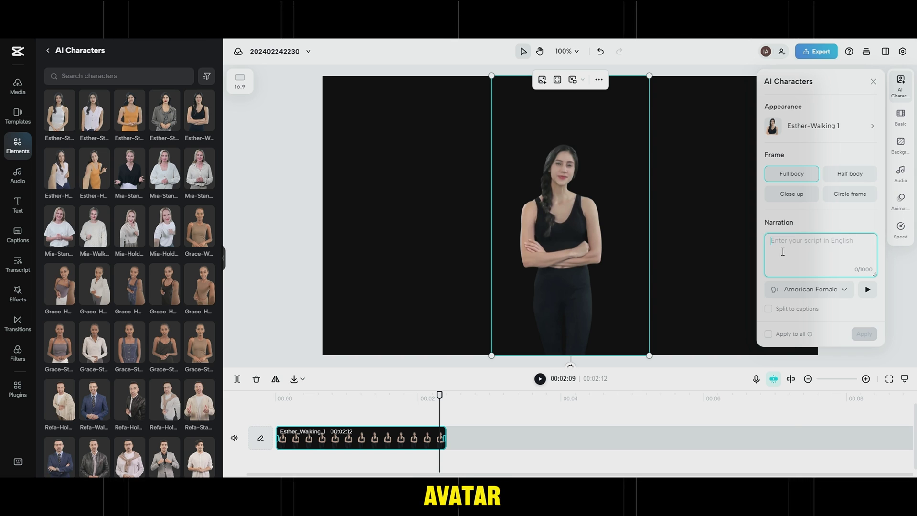
right_click(793, 248)
click(681, 341)
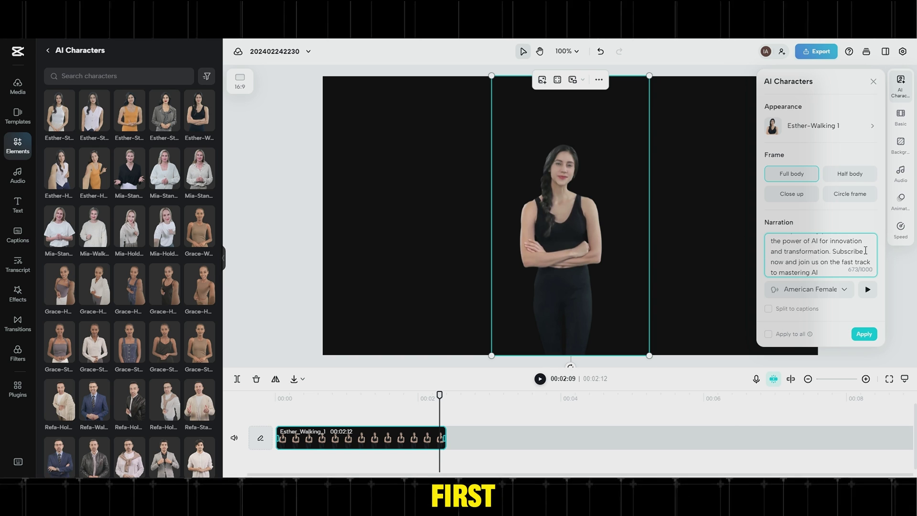
- Keep the American Female voice, tick Apply to all, and generate the speech
click(842, 286)
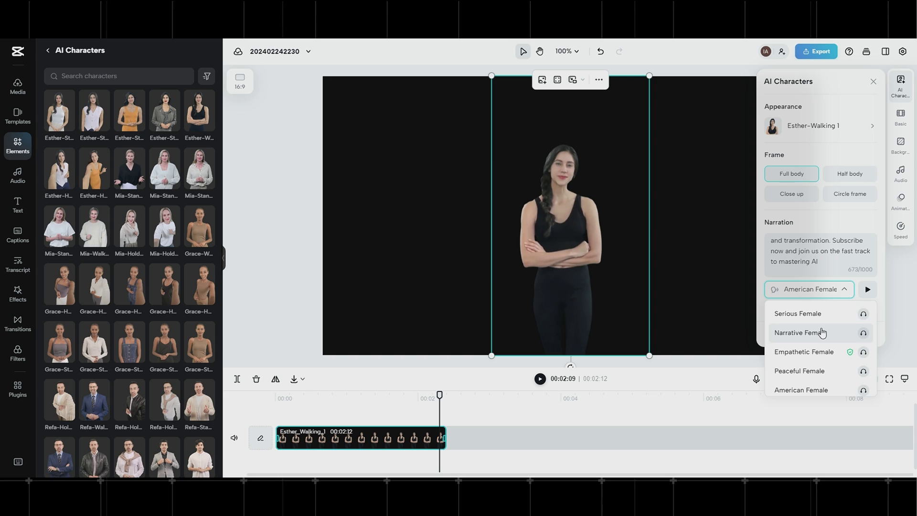
scroll(821, 342, down, 5)
scroll(820, 341, down, 3)
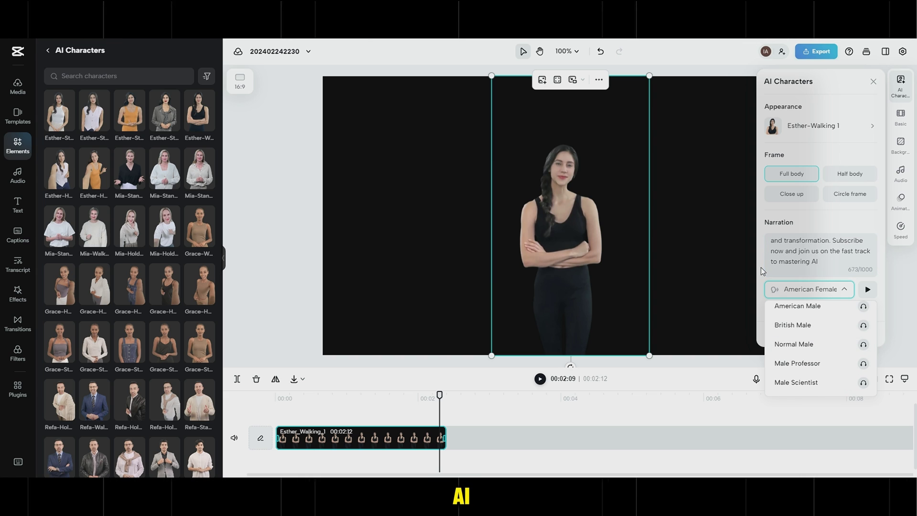
click(824, 289)
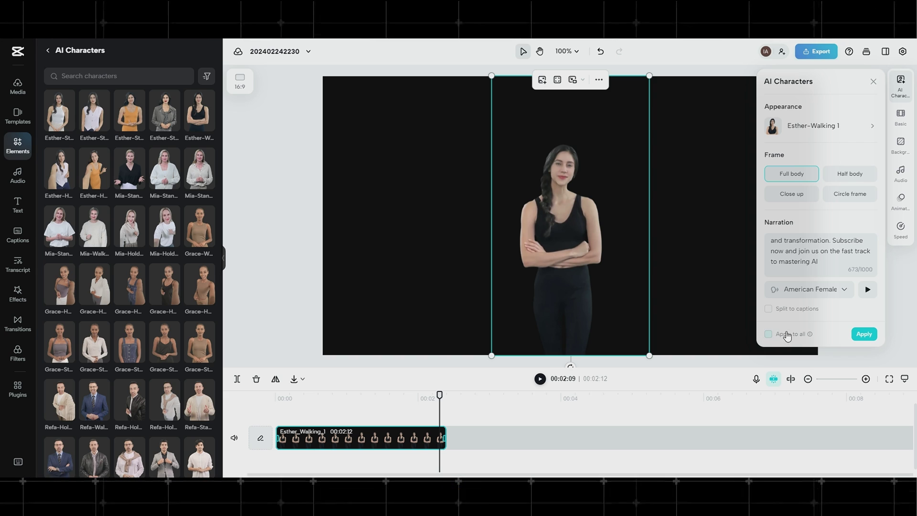
click(767, 334)
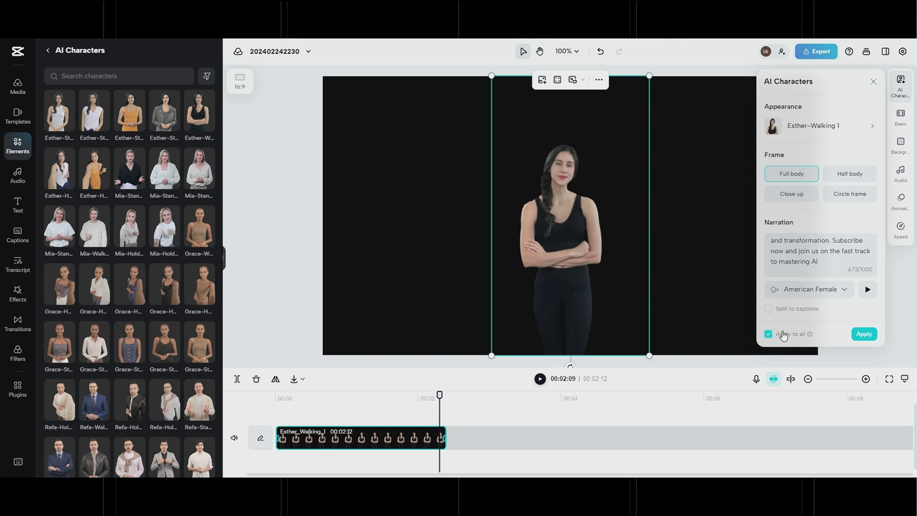
click(863, 334)
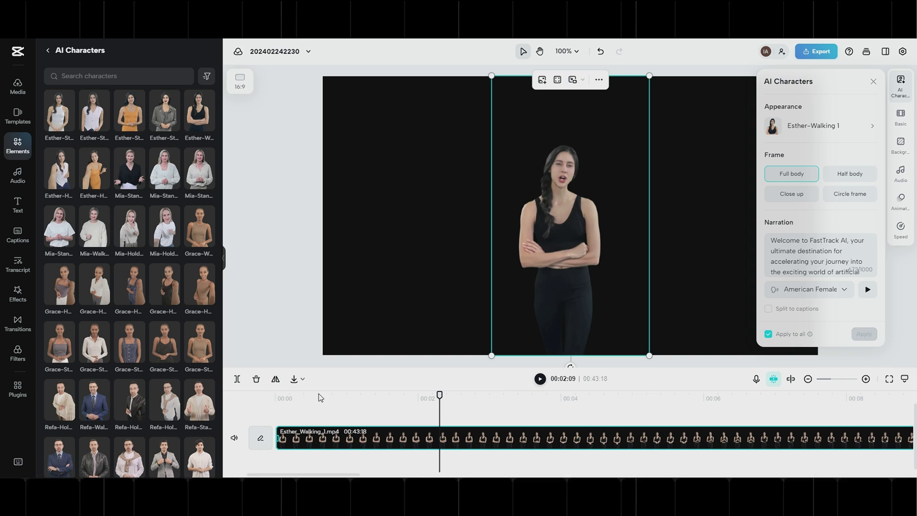
- Replay the avatar clip from the start to hear the new narration
drag(294, 407, 252, 391)
click(539, 379)
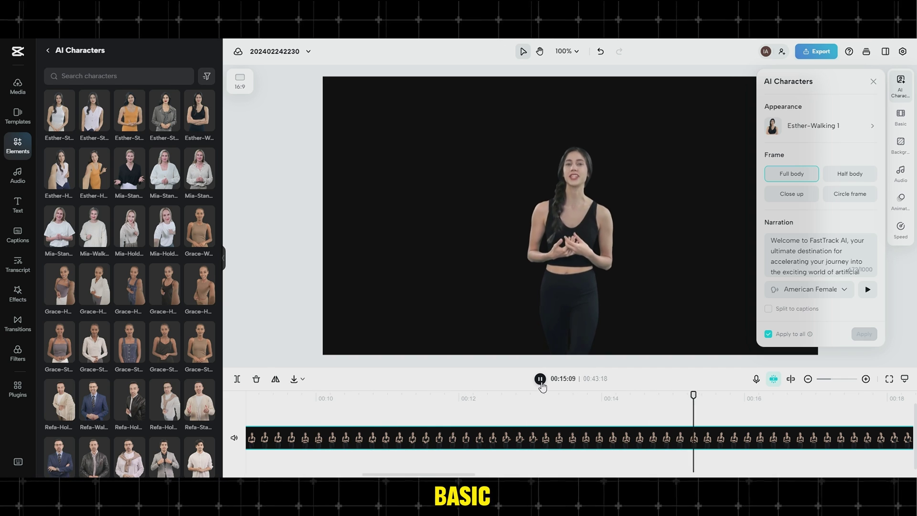
click(541, 380)
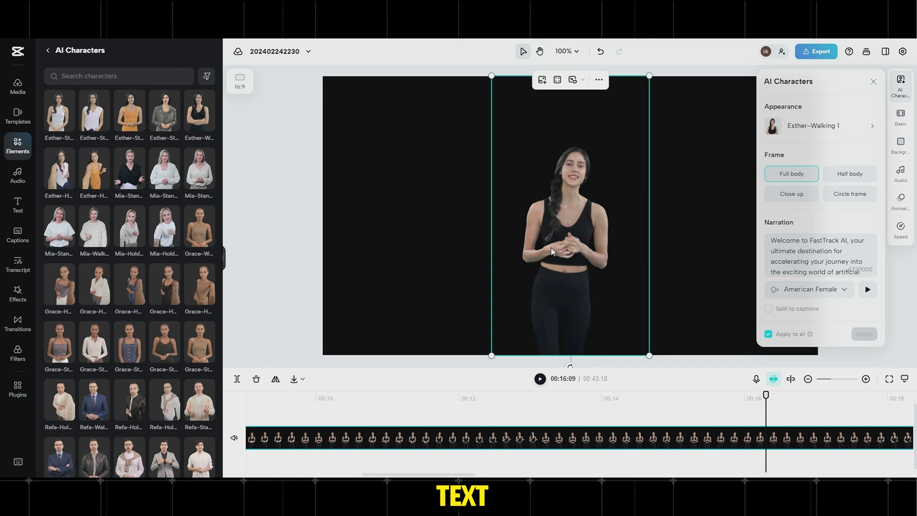
- Set the avatar background to the purple sparkle image, after briefly trying solid green
click(899, 118)
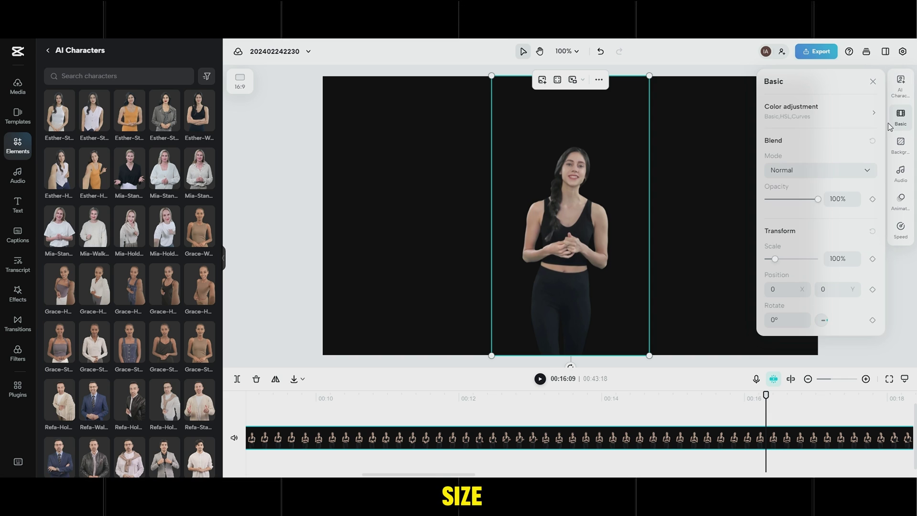
click(893, 148)
click(836, 218)
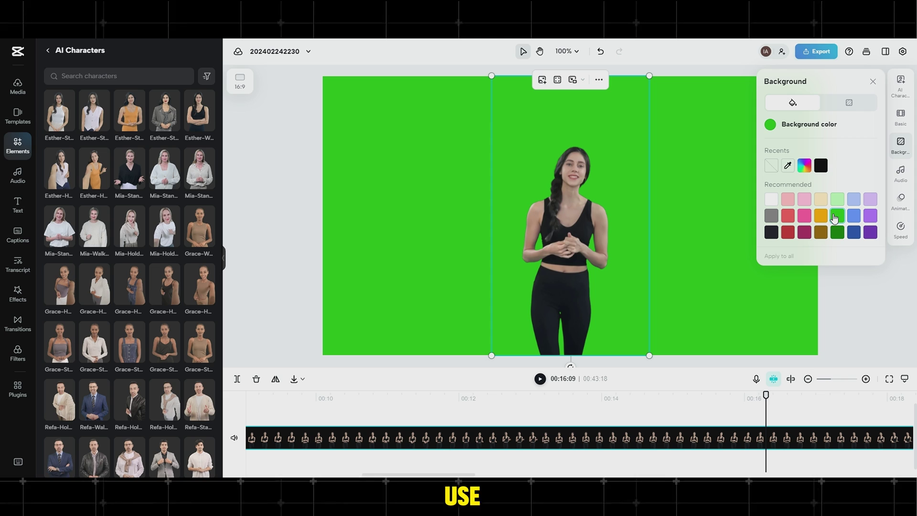
click(855, 103)
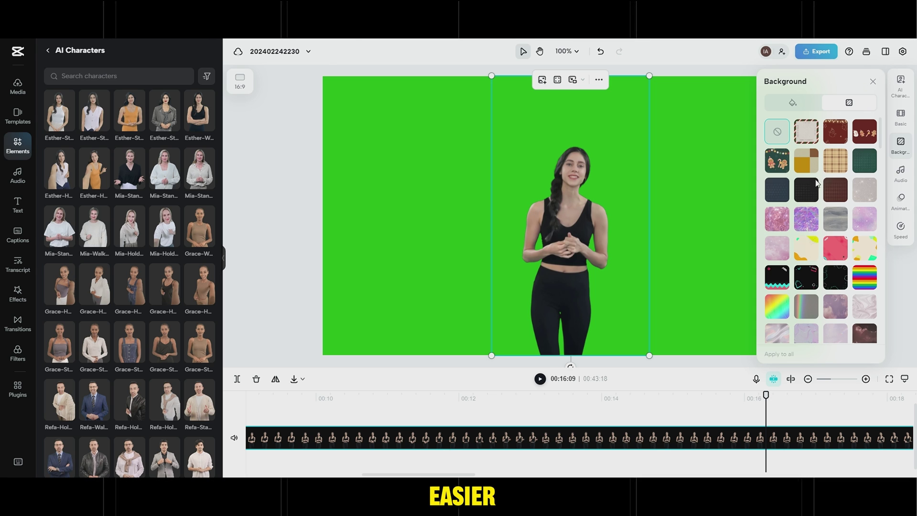
click(806, 220)
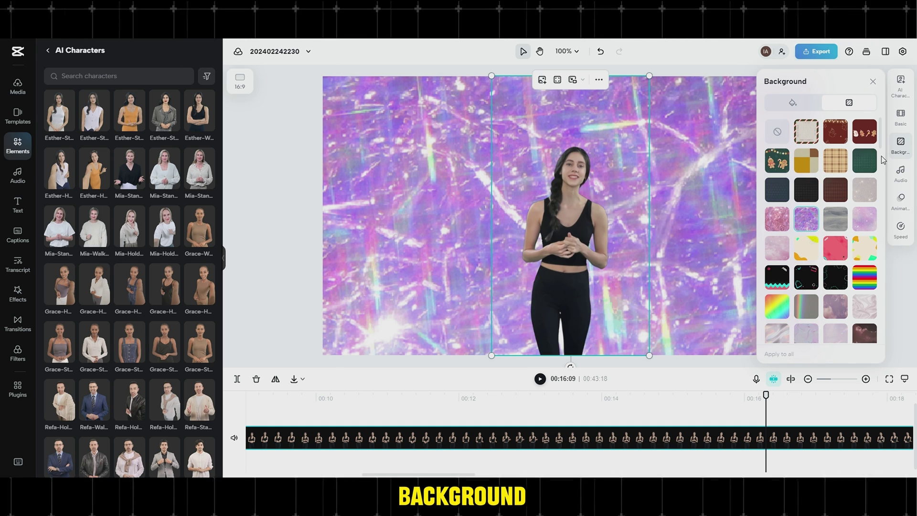
- Review the avatar's Audio, Animation and Speed settings, then bring up the export options
click(901, 173)
click(900, 200)
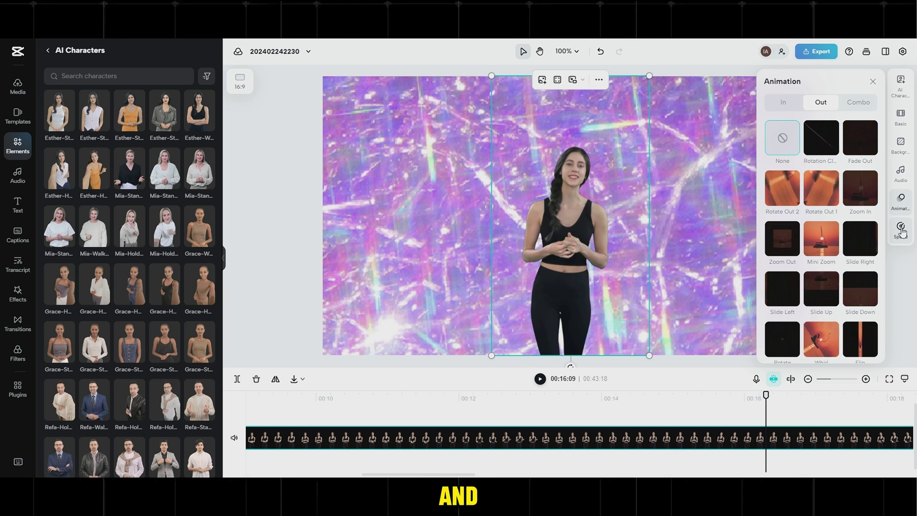
click(896, 231)
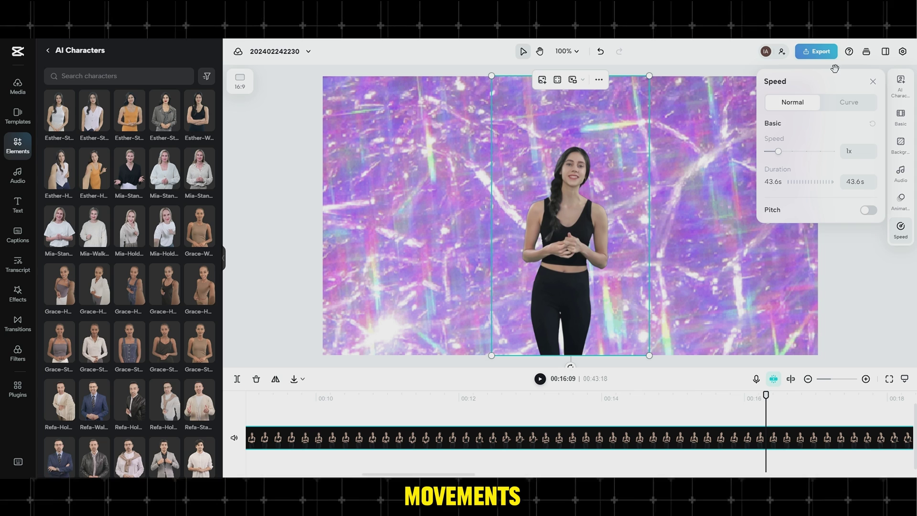
click(814, 51)
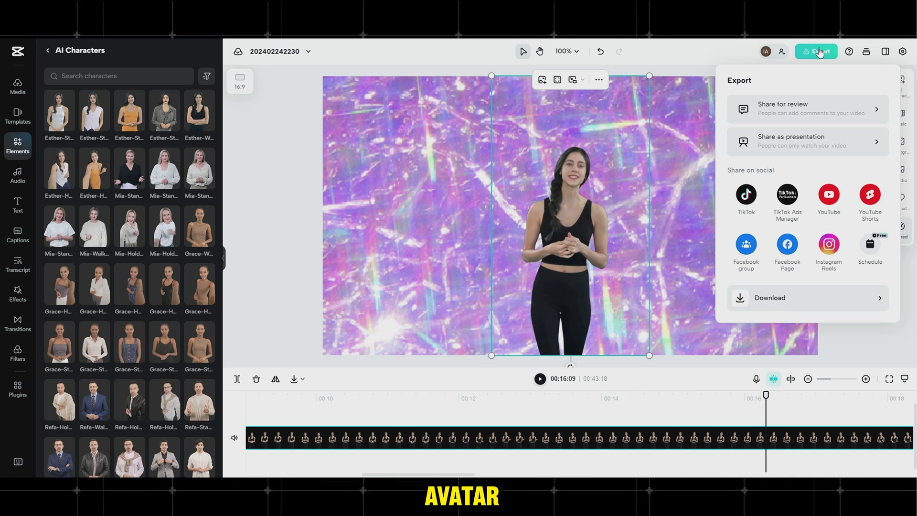
- Download-export the video at 4k resolution, High quality, 60fps, MP4
click(841, 297)
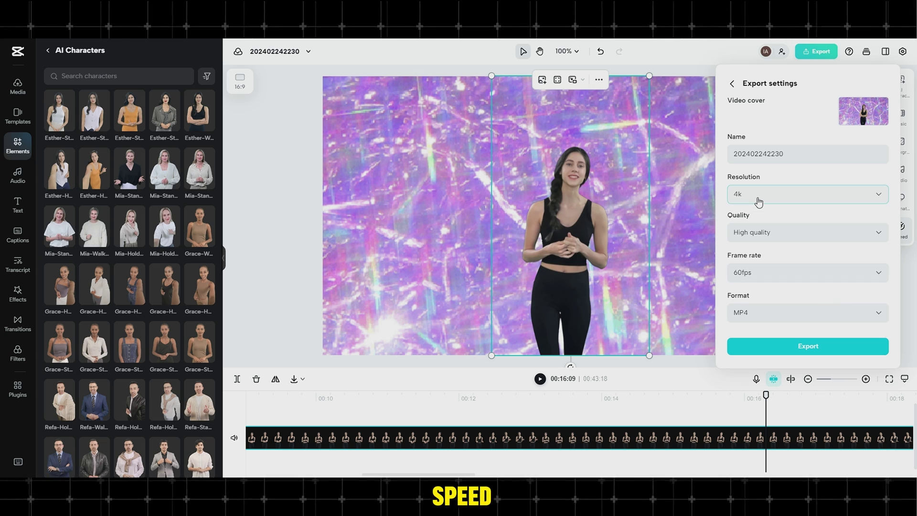
click(788, 200)
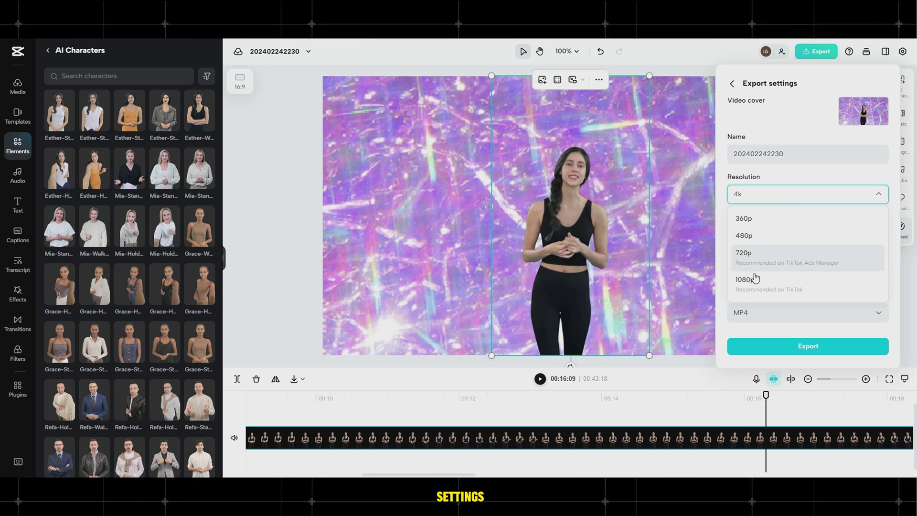
scroll(759, 233, down, 1)
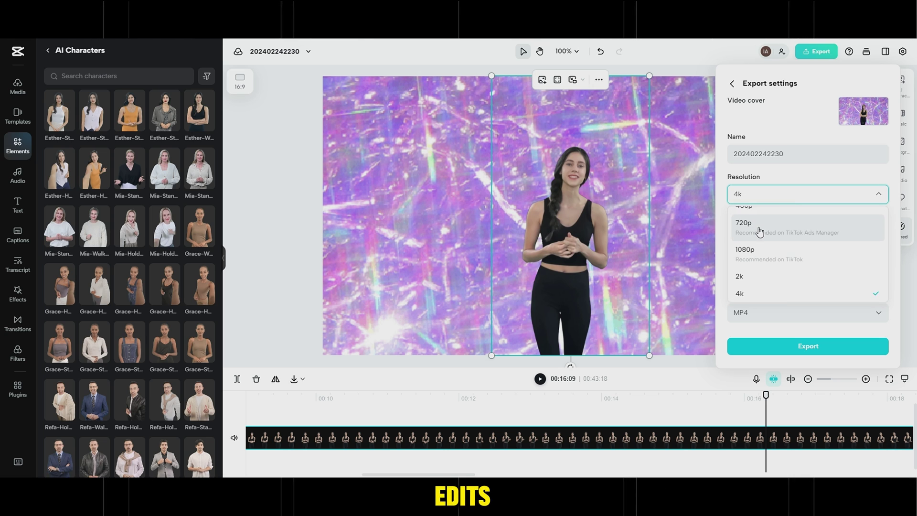
click(752, 289)
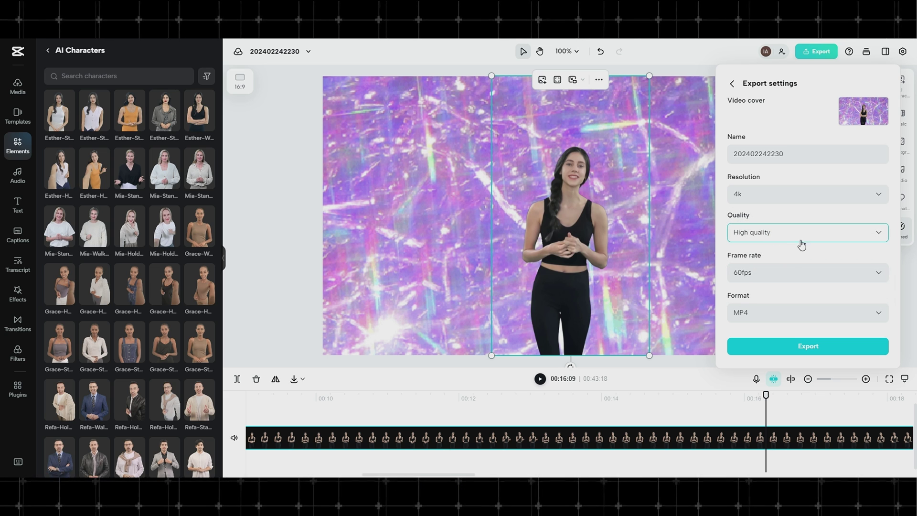
click(797, 351)
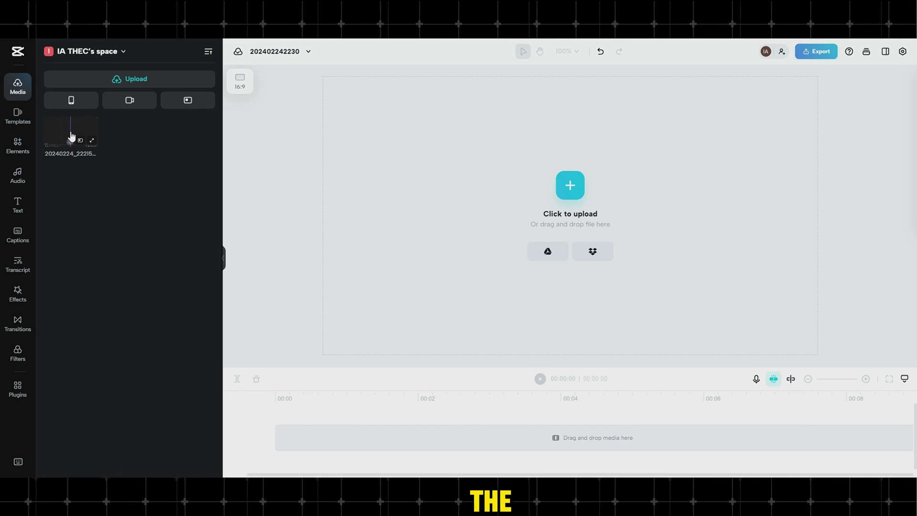
- Place 20240224_222154.mp4 on the timeline and play it to preview
drag(274, 166, 524, 188)
click(545, 382)
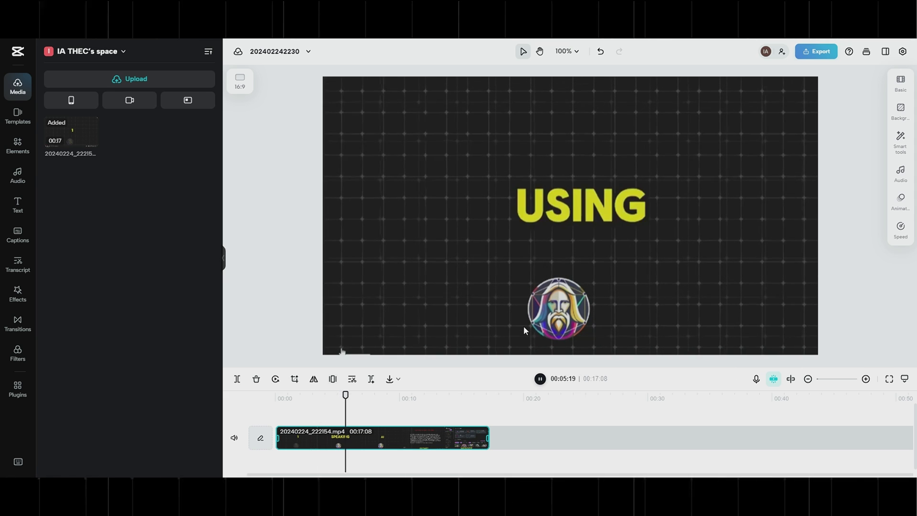
- Pause and generate English (US) auto captions from the clip's speech
click(539, 379)
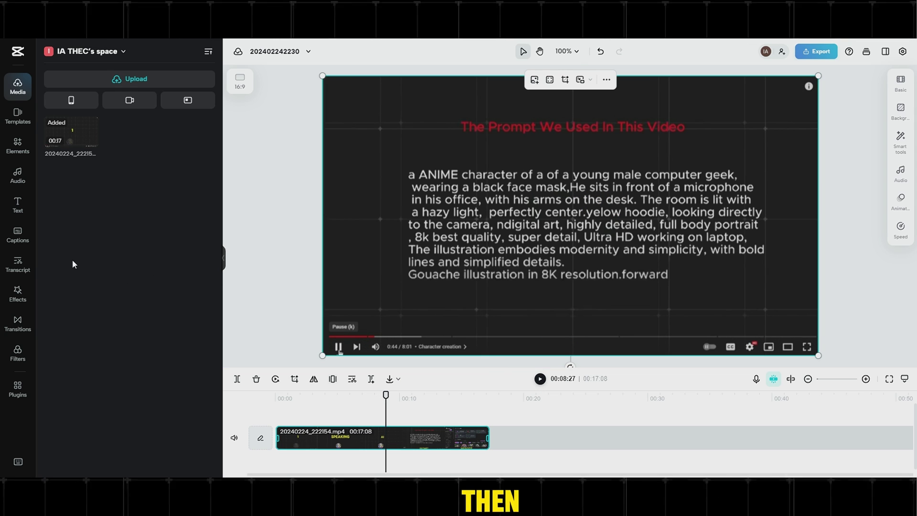
click(12, 237)
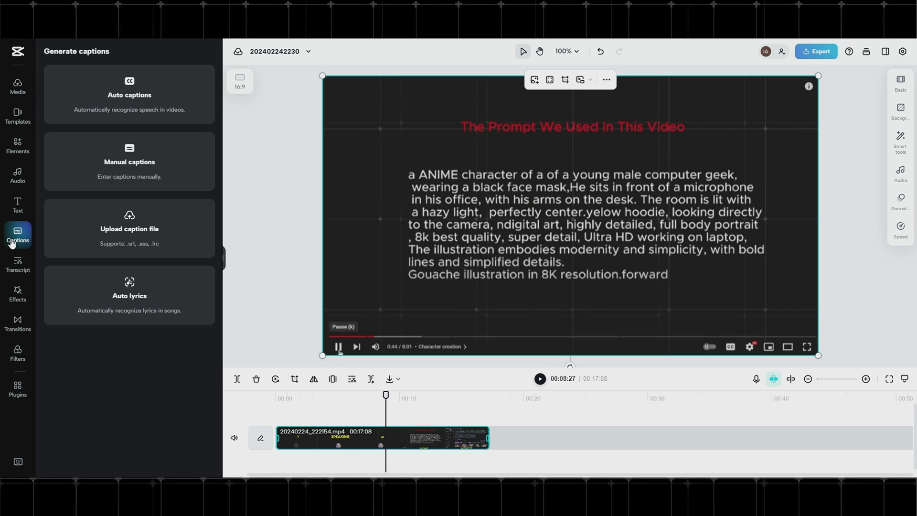
click(126, 101)
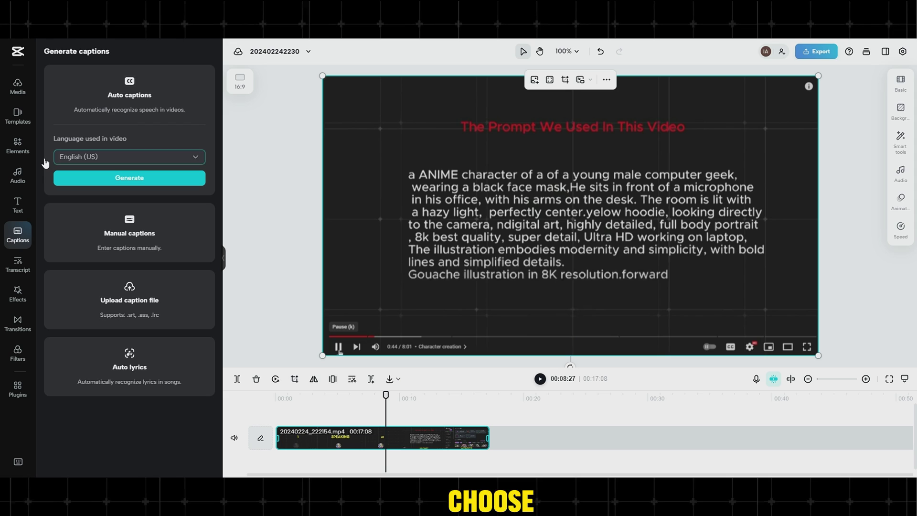
click(130, 184)
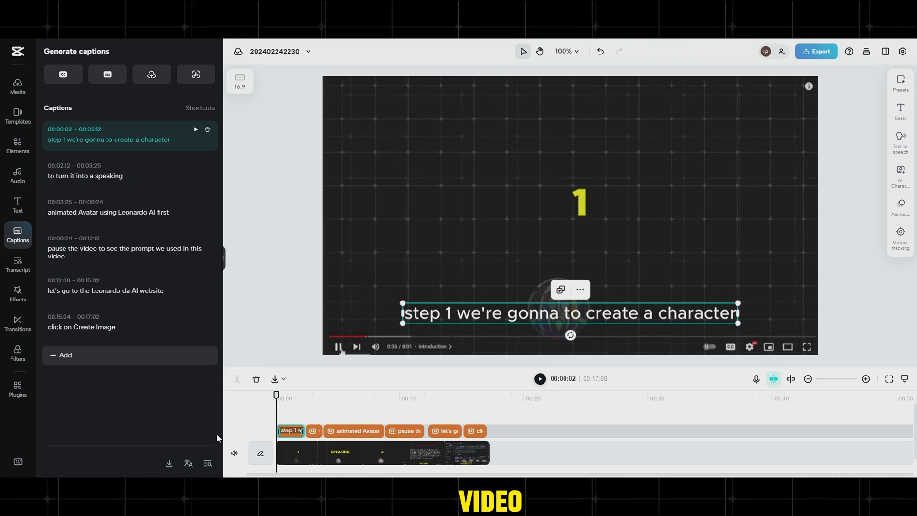
- Delete the original video clip and add an AI character speaking all the captions
click(311, 450)
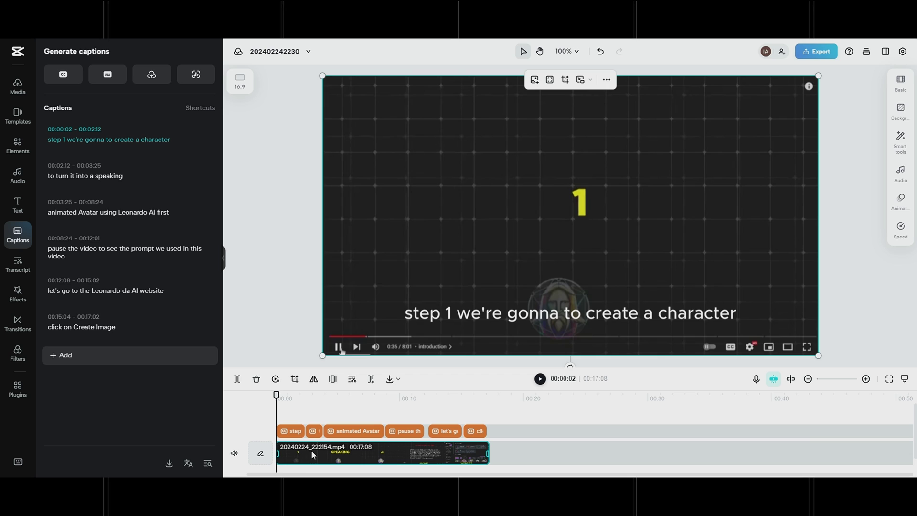
key(Delete)
click(285, 431)
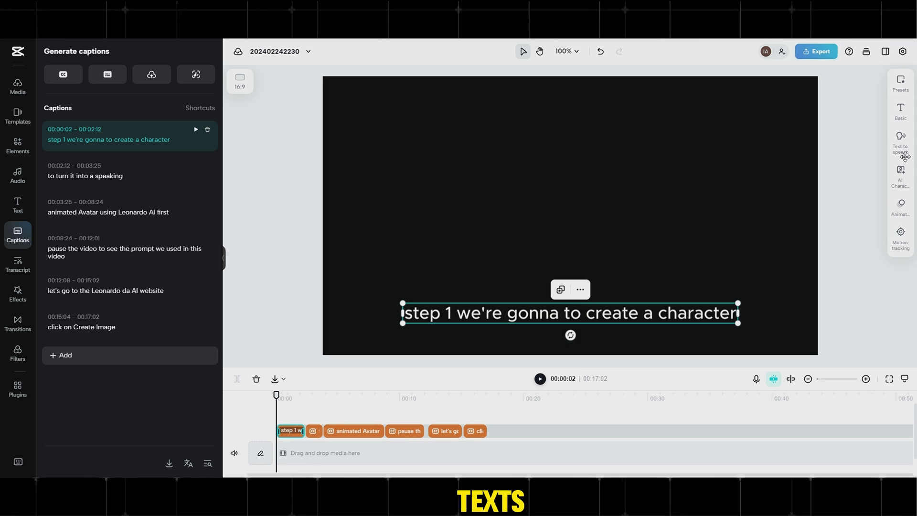
click(906, 181)
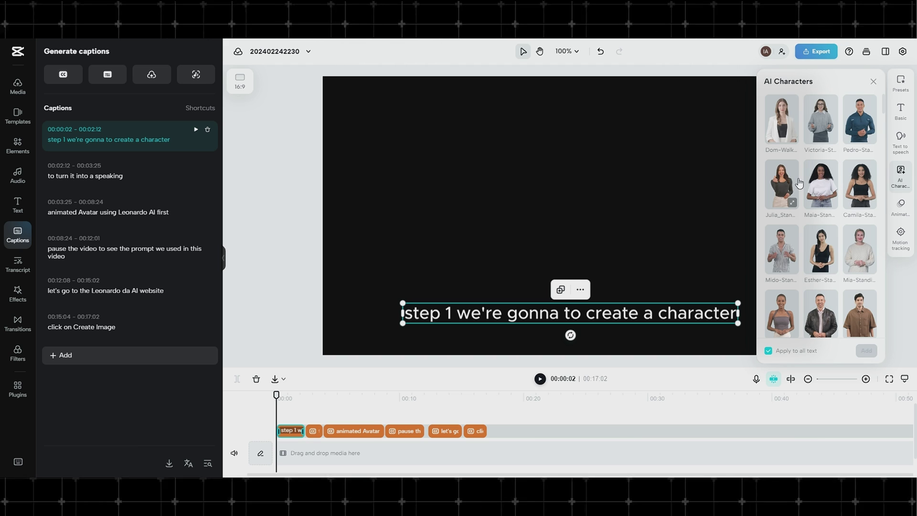
scroll(841, 249, down, 10)
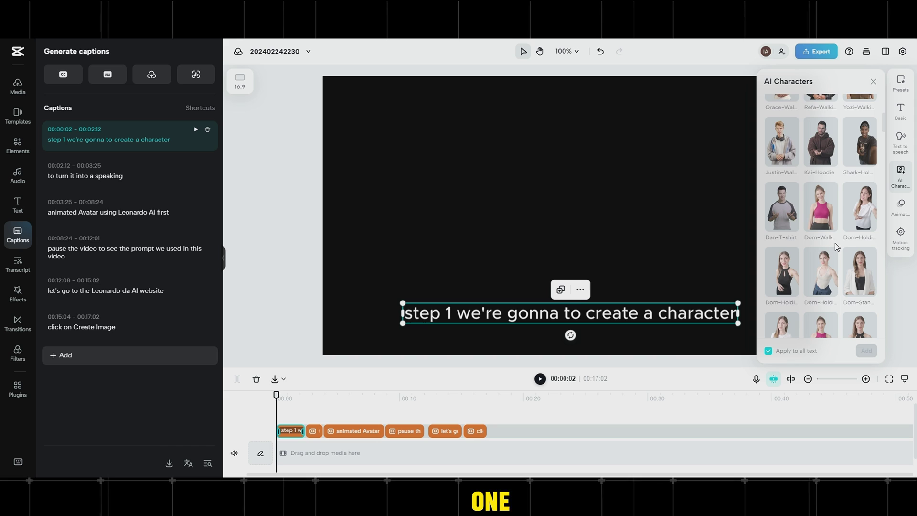
scroll(833, 247, down, 1)
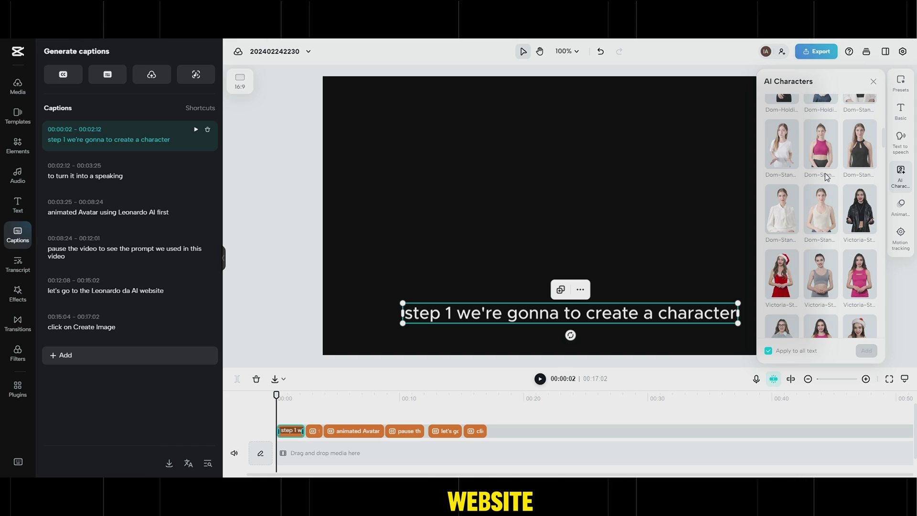
click(815, 203)
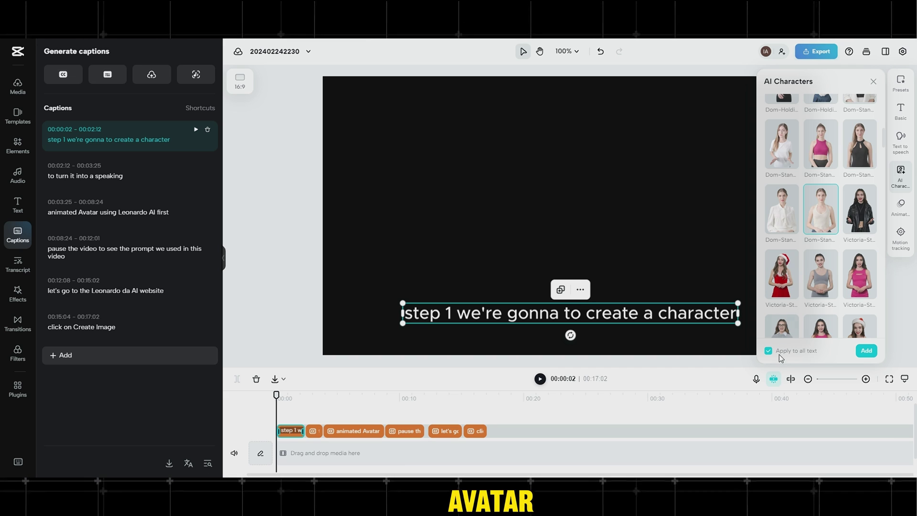
click(867, 351)
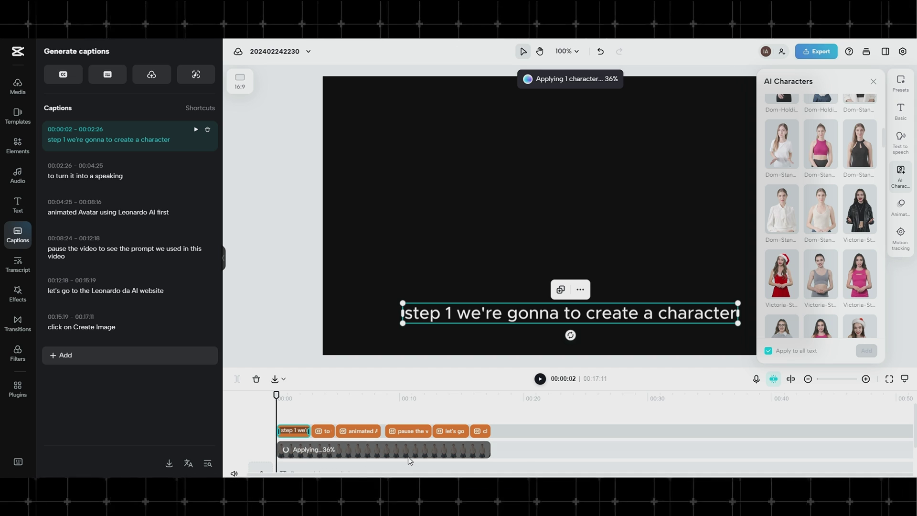
- Marquee-select all caption clips on the timeline and delete them
click(483, 432)
drag(482, 431, 273, 436)
key(Delete)
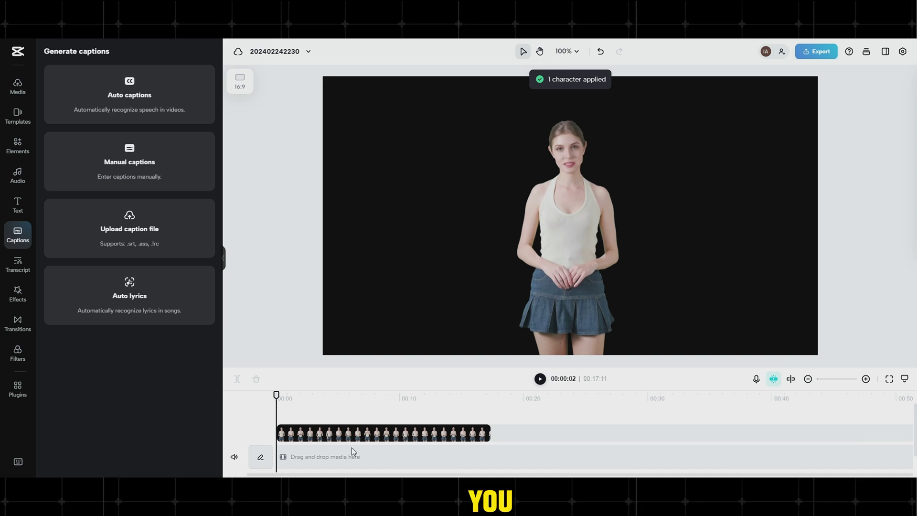
- Play back the 00:17:11 talking avatar clip to preview it
click(540, 379)
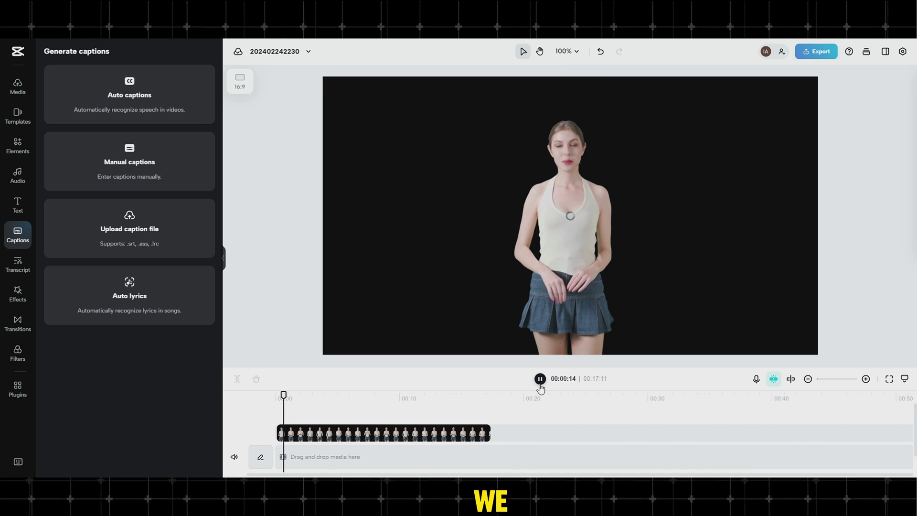
click(540, 379)
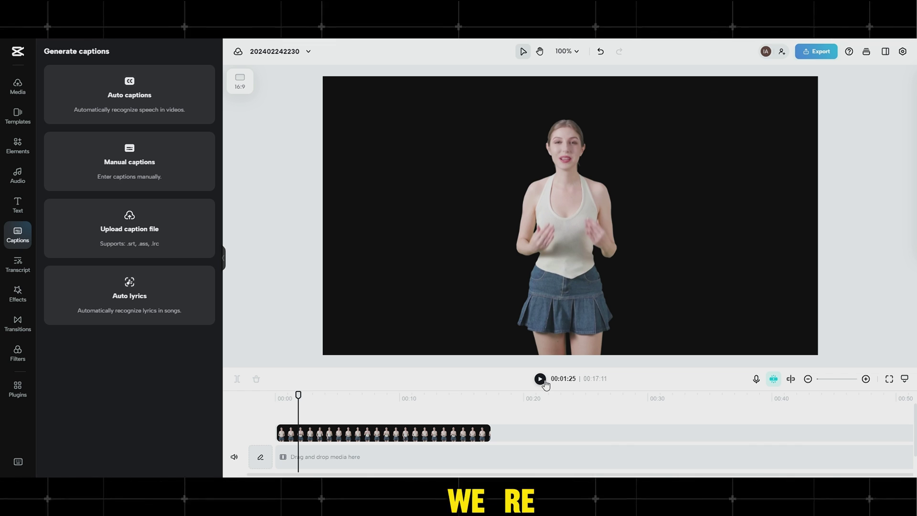
click(544, 381)
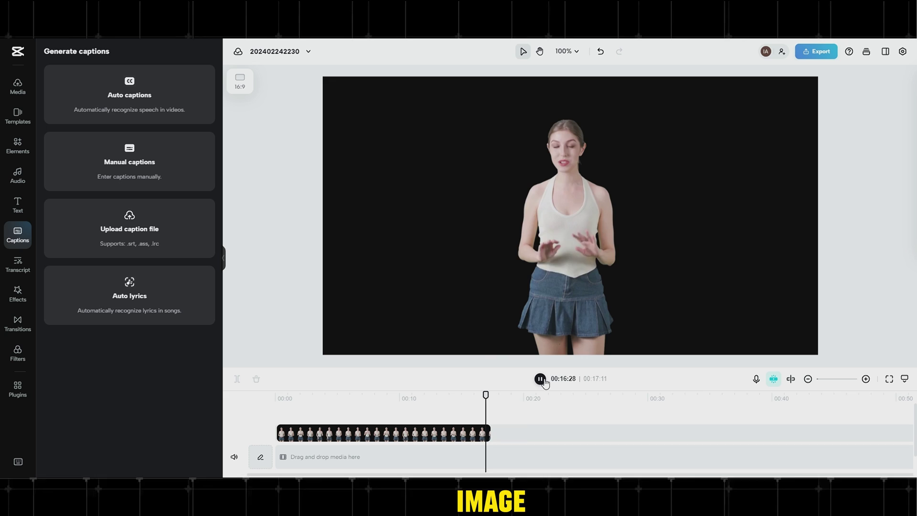
click(540, 378)
- Stop playback and try half-body framing on the avatar without applying it
click(540, 378)
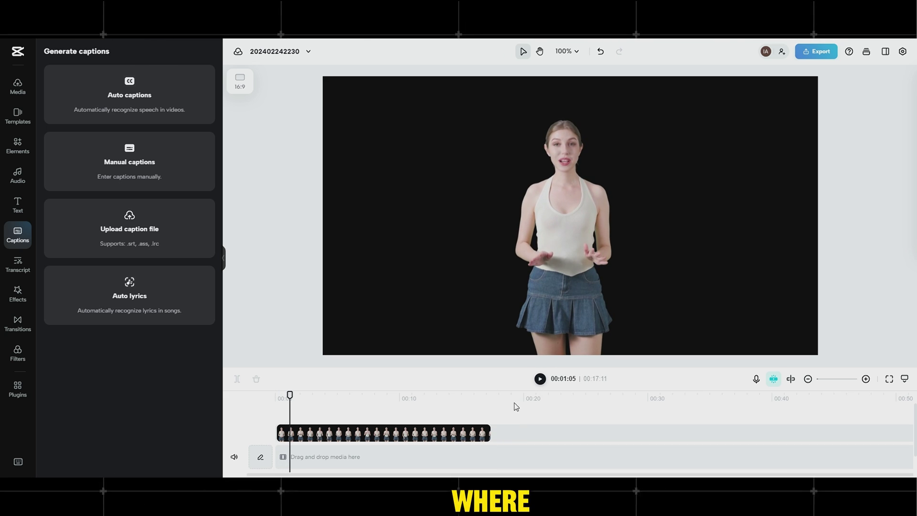
click(455, 424)
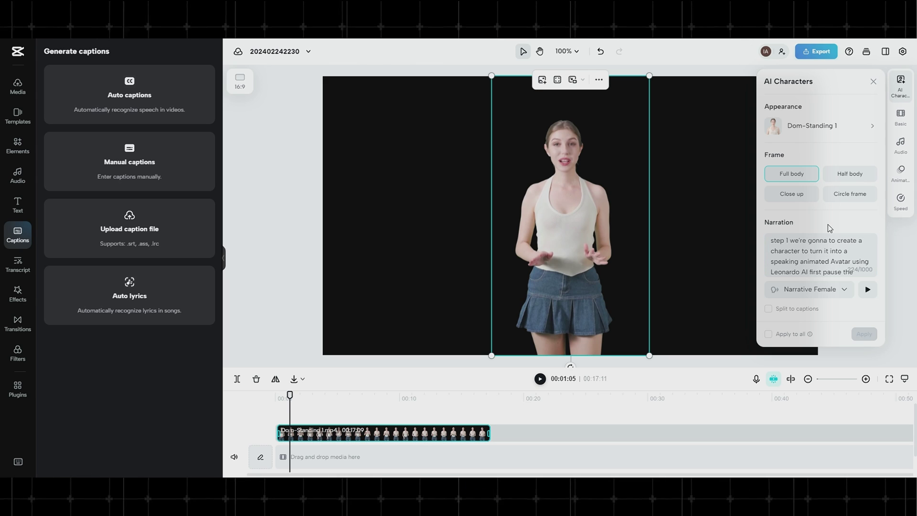
click(845, 176)
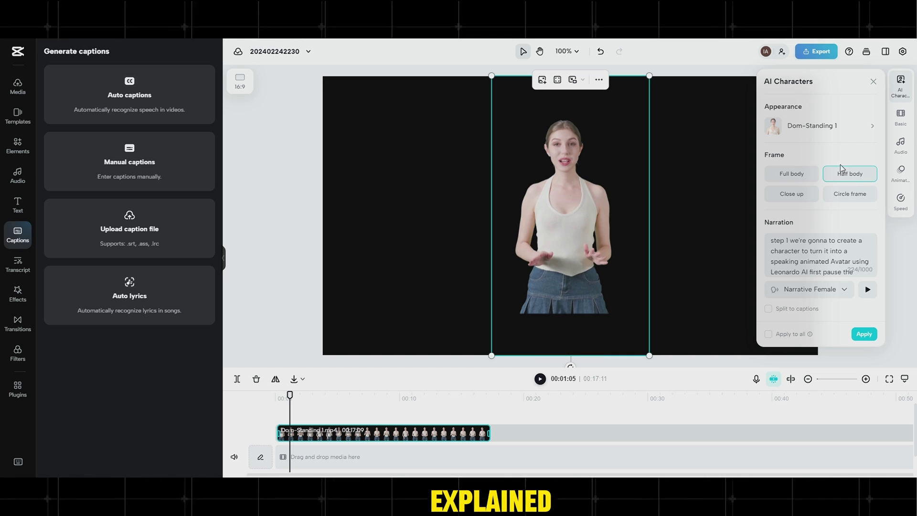
click(802, 80)
- Download-export the avatar video at 4k, High quality, 60fps, MP4
click(817, 51)
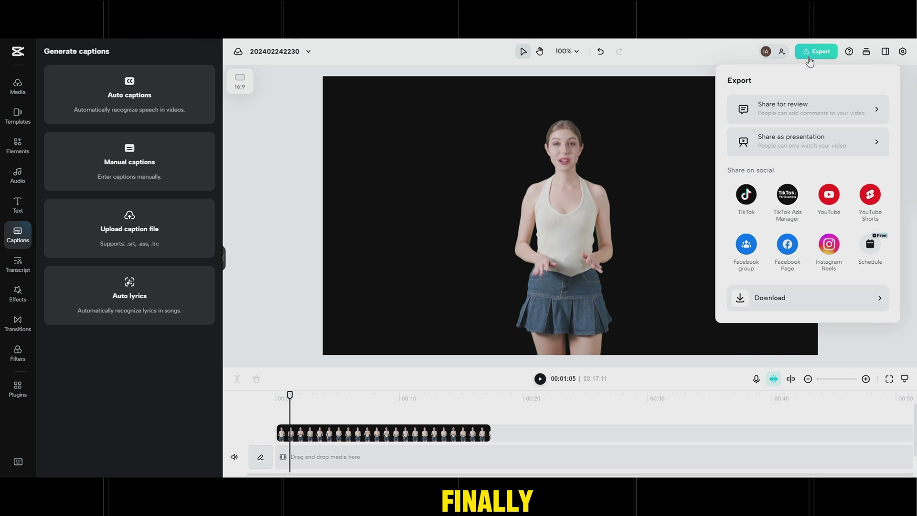
click(780, 296)
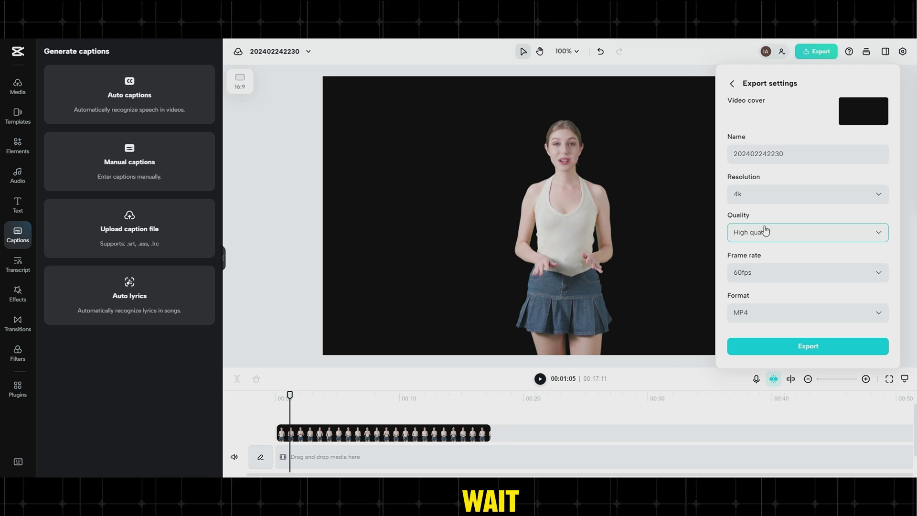
click(767, 347)
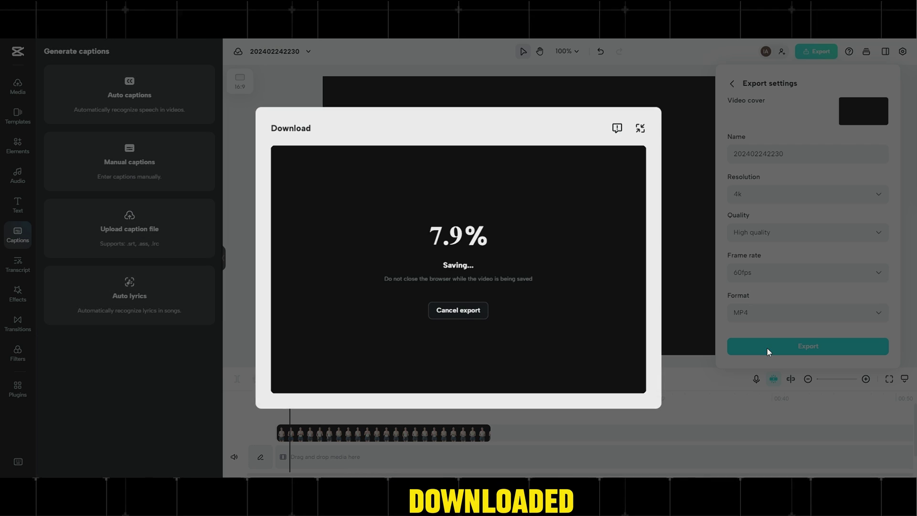